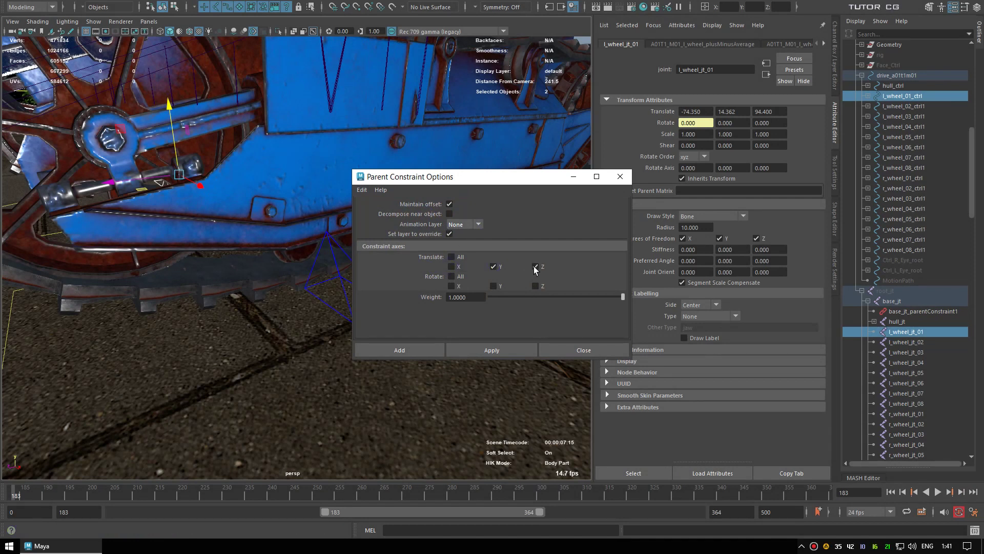
Step: Parent-constrain each wheel joint to its wheel control on translate Y/Z with offset, through r_wheel_jt_07
click(407, 351)
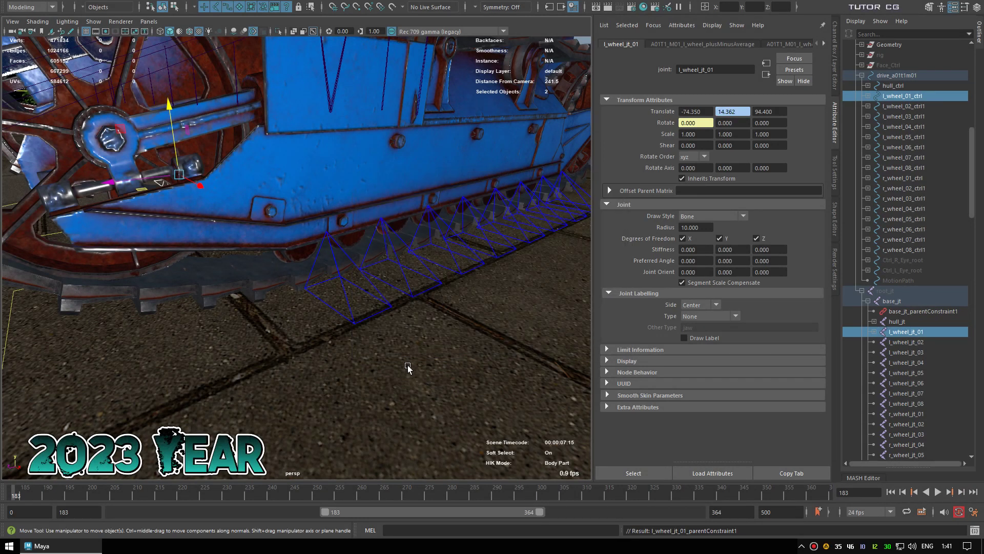
key(Right)
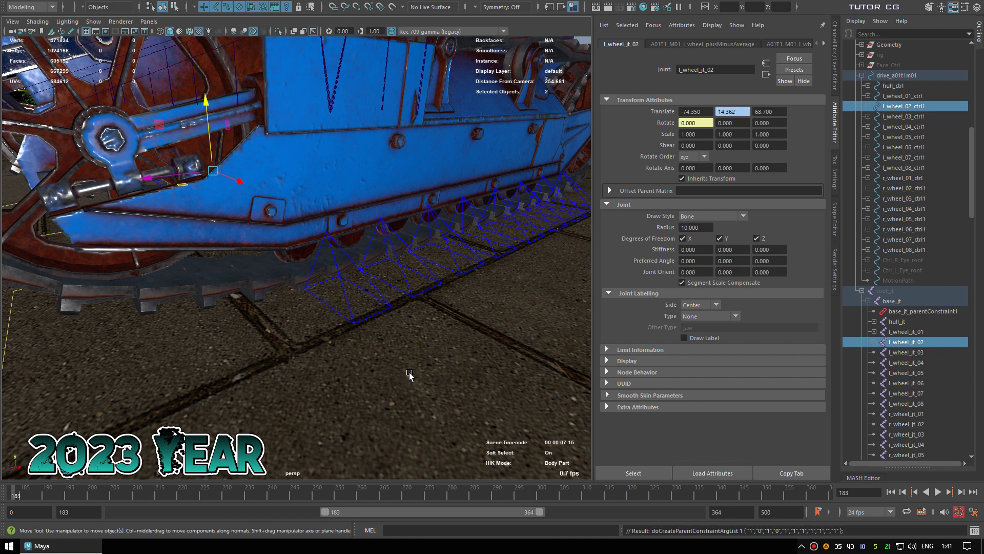
key(Right)
key(Right)
key(Right)
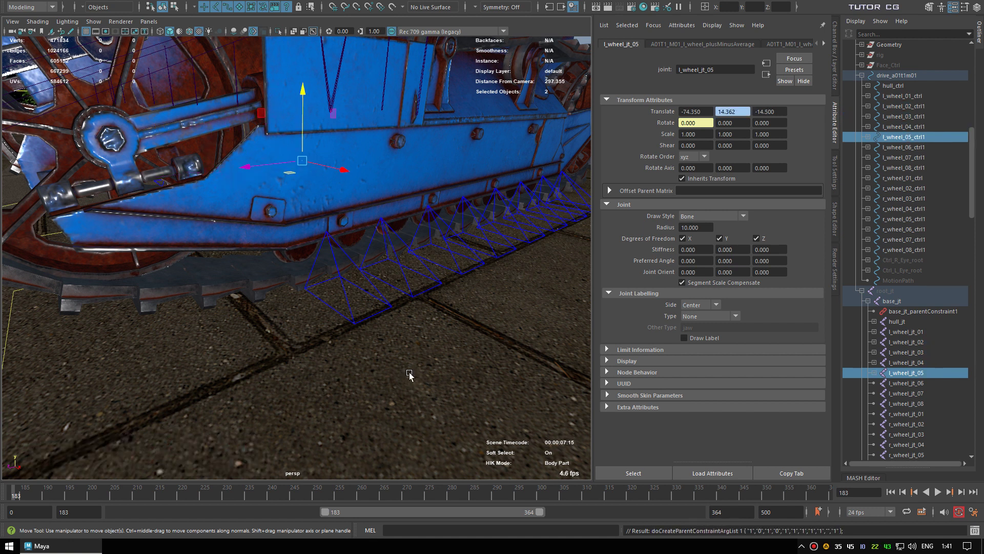
key(Right)
key(Right)
key(Right)
key(Right)
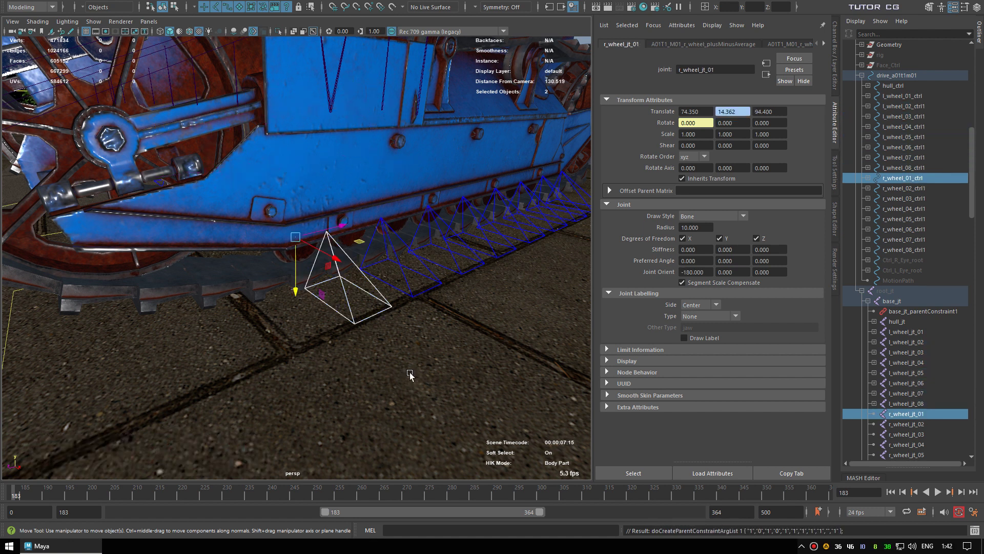
key(Right)
key(Right)
key(Right)
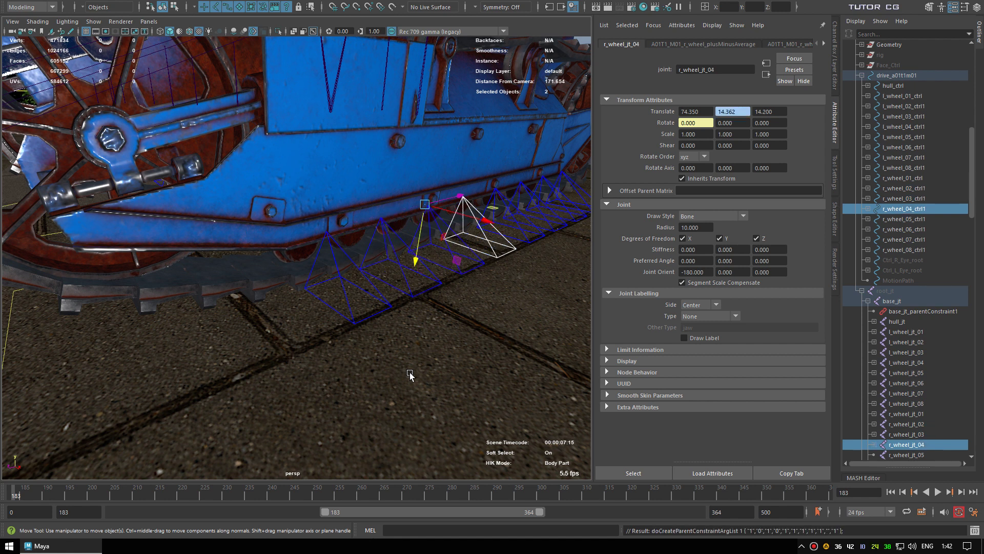
key(Right)
key(Right)
key(Right)
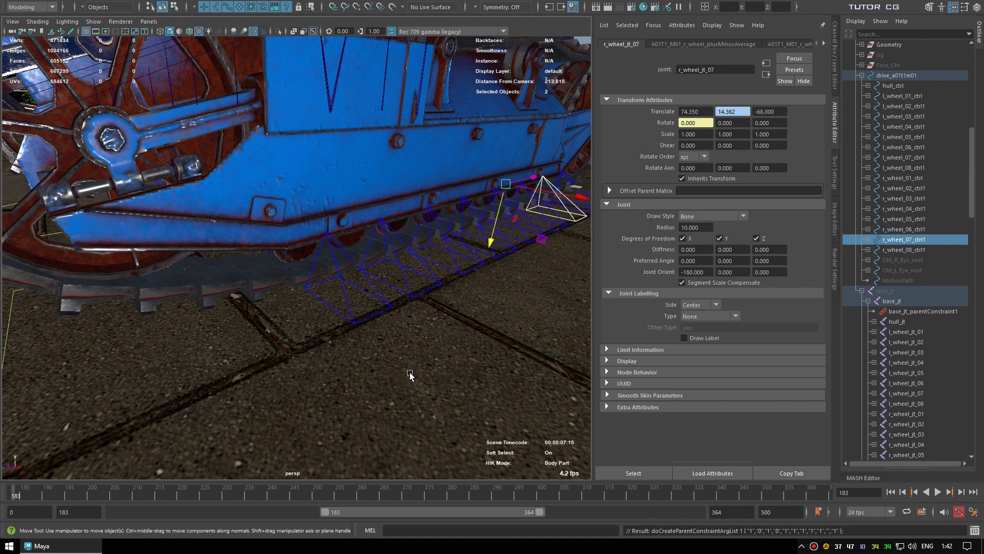
key(Right)
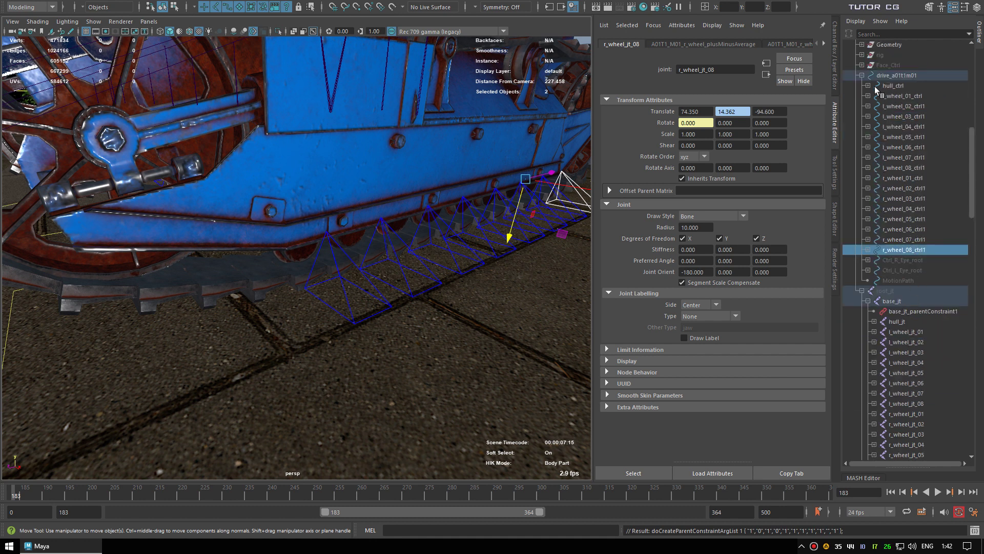
Step: Collapse the drive_a01t1m01 and root_jt hierarchies in the Outliner
click(862, 76)
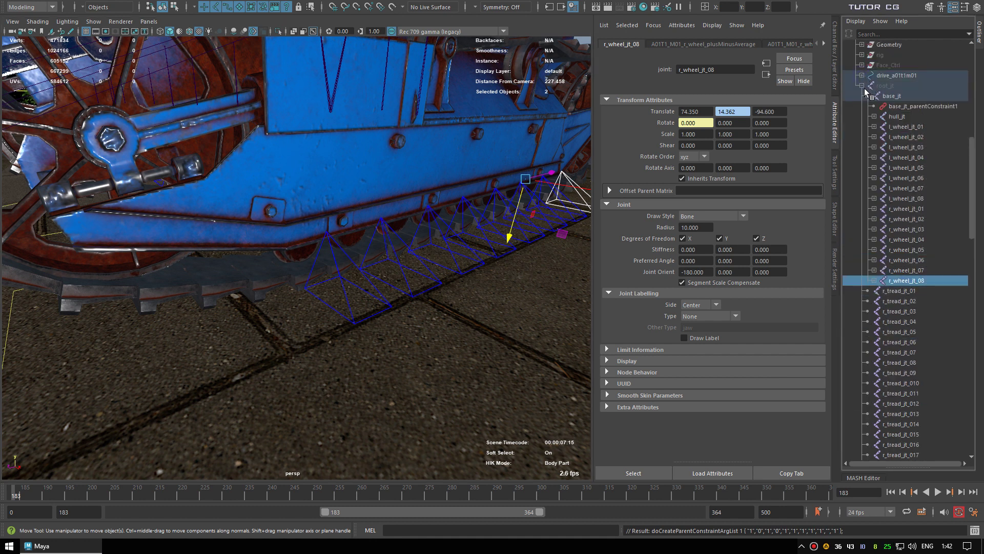
click(862, 86)
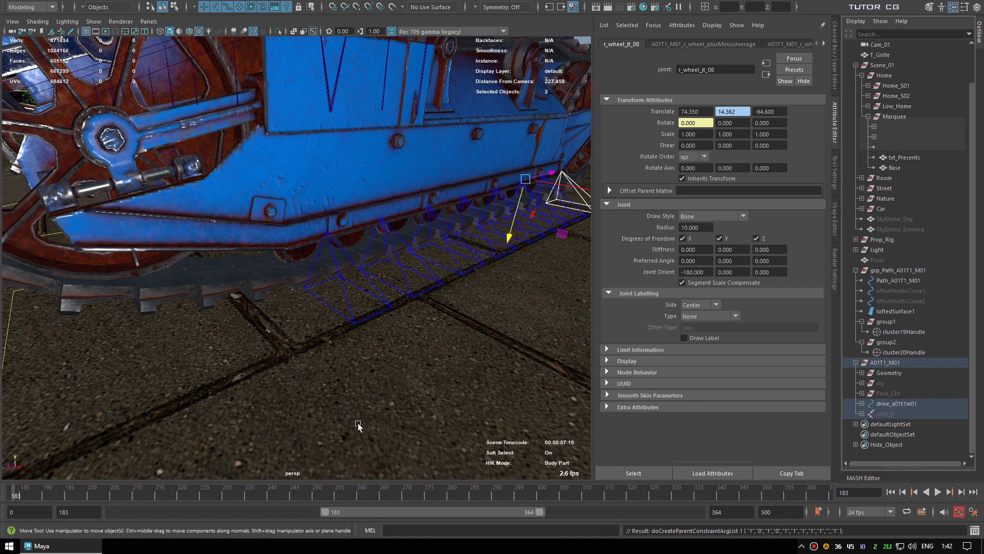
scroll(398, 365, down, 3)
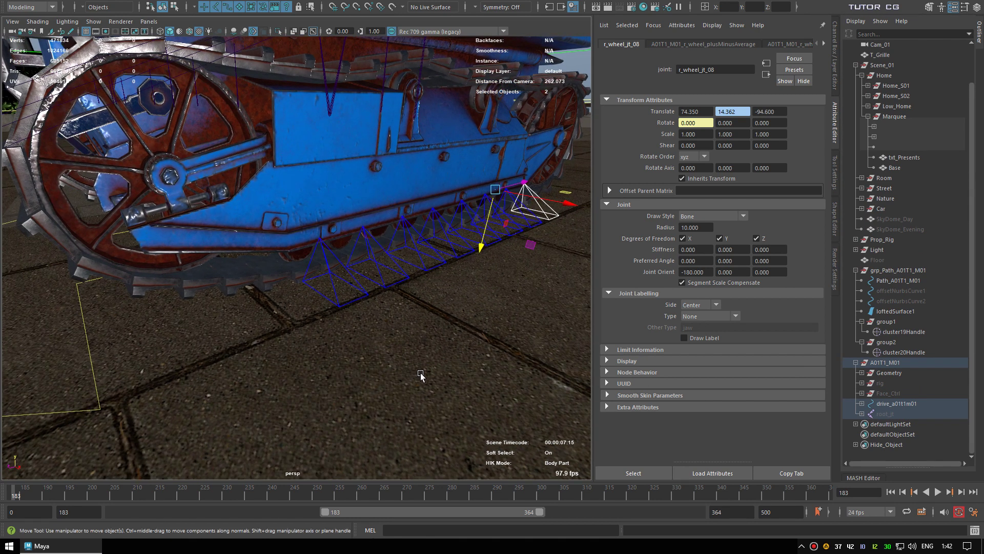
Step: Test-move r_wheel_01_ctrl up and back, then isolate the wheel controls in the view
click(420, 375)
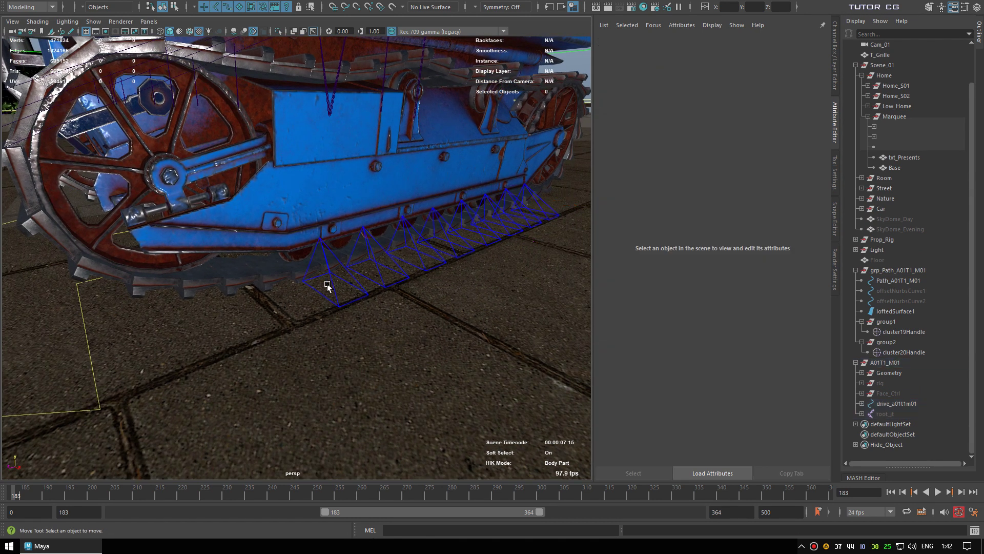
scroll(359, 308, up, 3)
scroll(379, 315, up, 2)
click(373, 313)
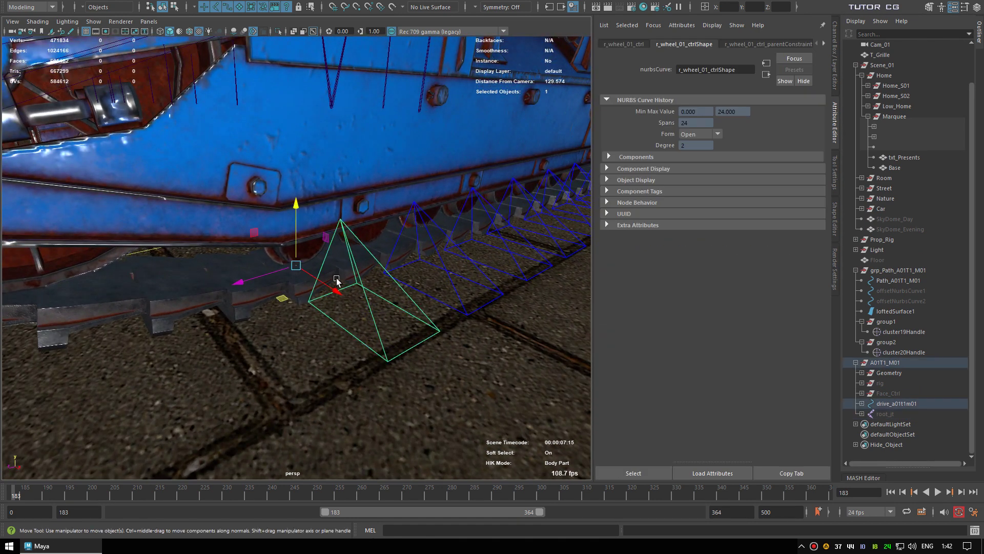
mouse_move(298, 206)
mouse_down()
mouse_move(320, 220)
mouse_move(319, 241)
mouse_up()
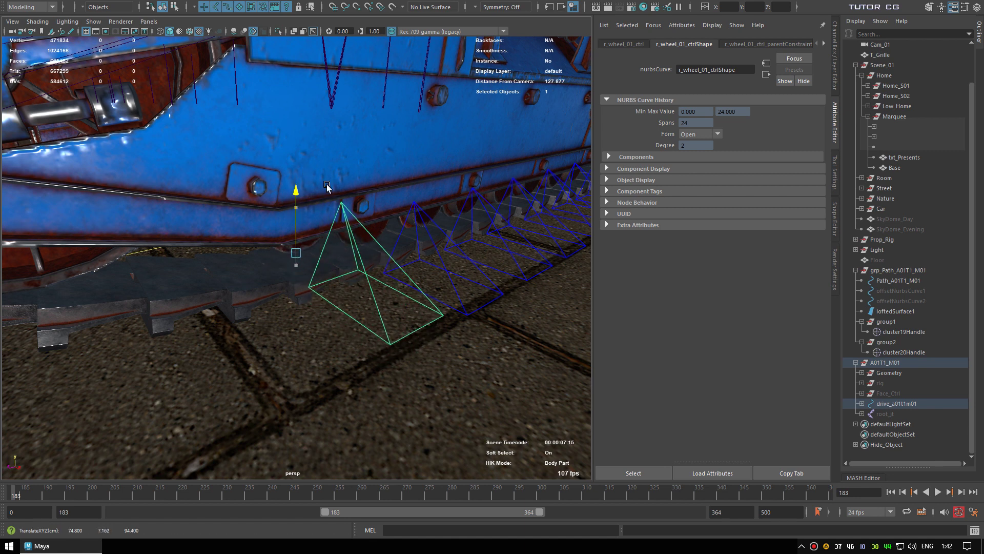
key(ctrl+1)
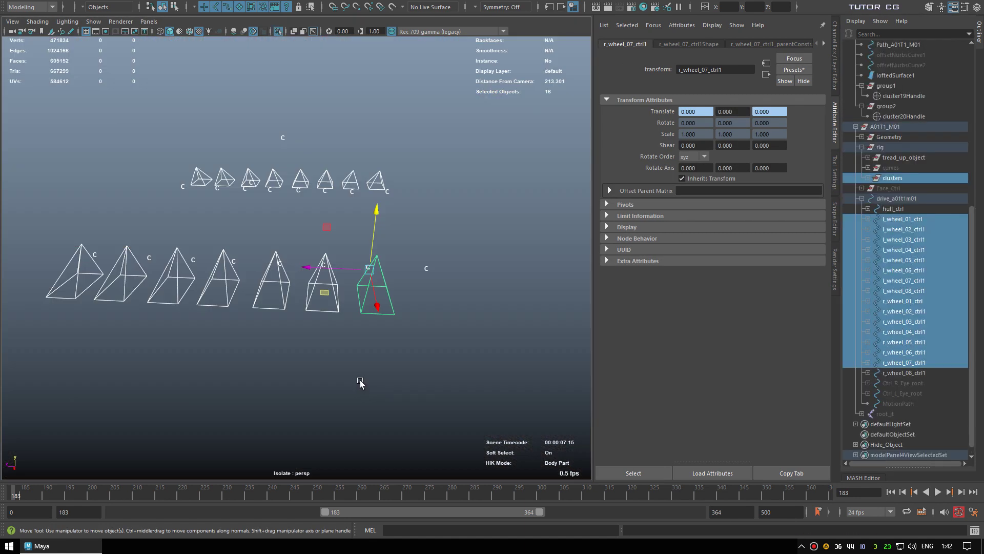
Step: Point-constrain r_wheel_cluster_01 to r_wheel_01 control on Y only, maintaining offset
click(385, 353)
mouse_move(255, 356)
alt+mouse_down()
mouse_move(422, 345)
mouse_move(397, 303)
mouse_move(354, 370)
alt+mouse_up()
scroll(359, 307, up, 3)
drag(361, 406, 257, 374)
key(q)
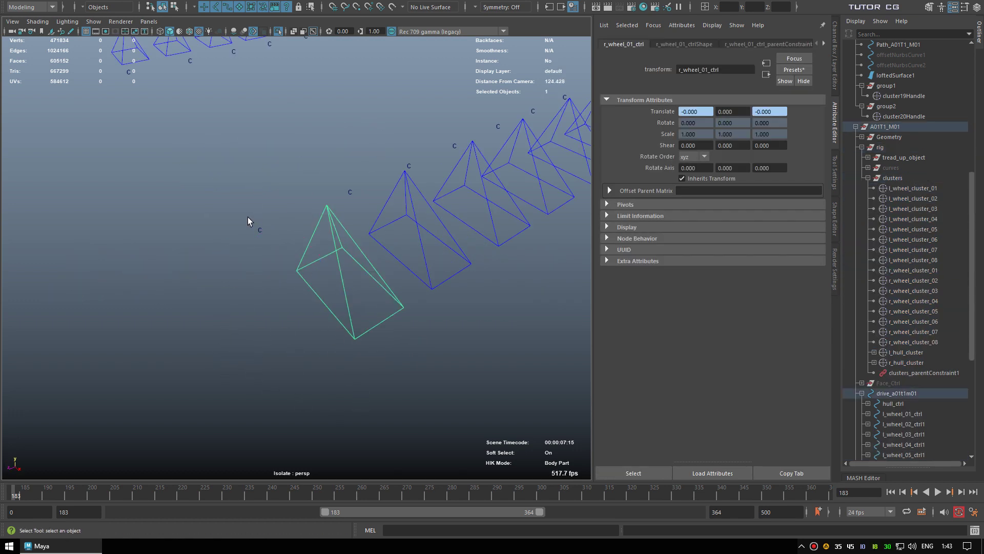
shift+click(259, 230)
alt+drag(270, 248, 327, 267)
shift+right_drag(330, 268, 434, 269)
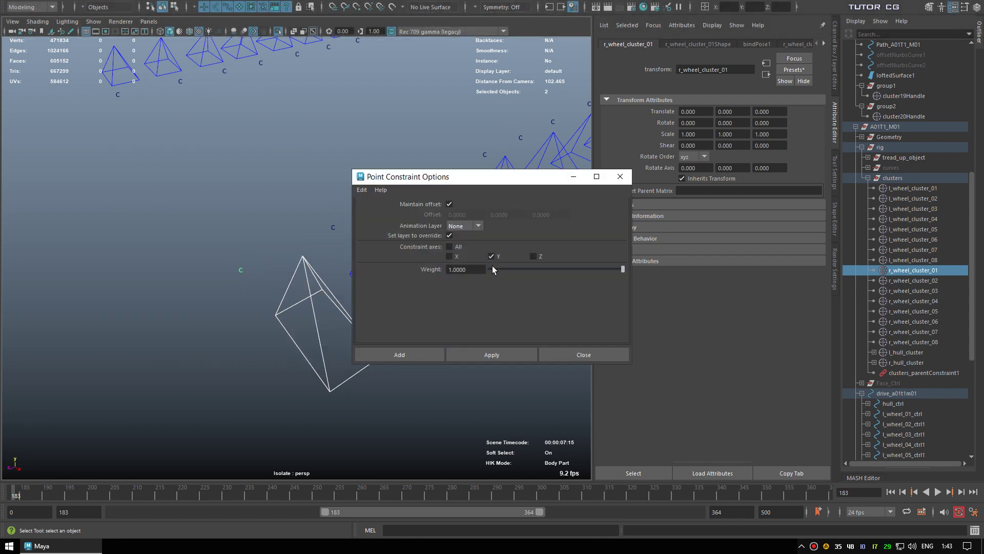
click(408, 352)
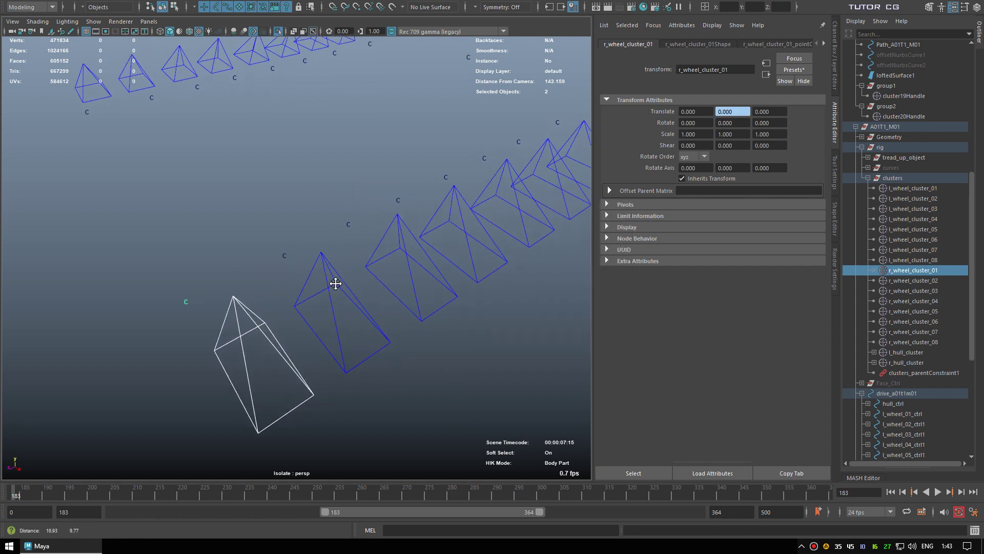
Step: Repeat the Y-only point constraint for right wheel pairs 02 through 08
alt+drag(375, 286, 329, 344)
click(327, 329)
shift+click(277, 270)
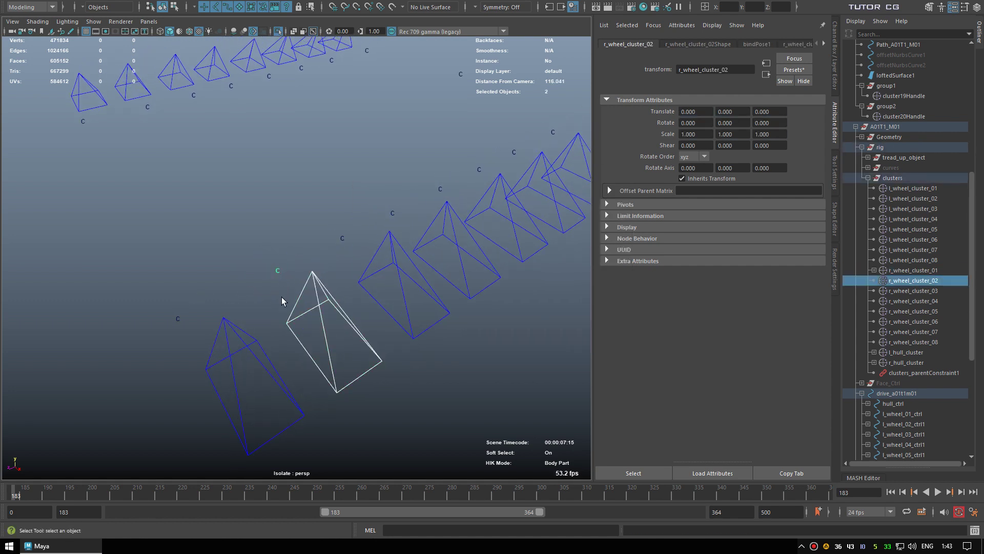
key(Right)
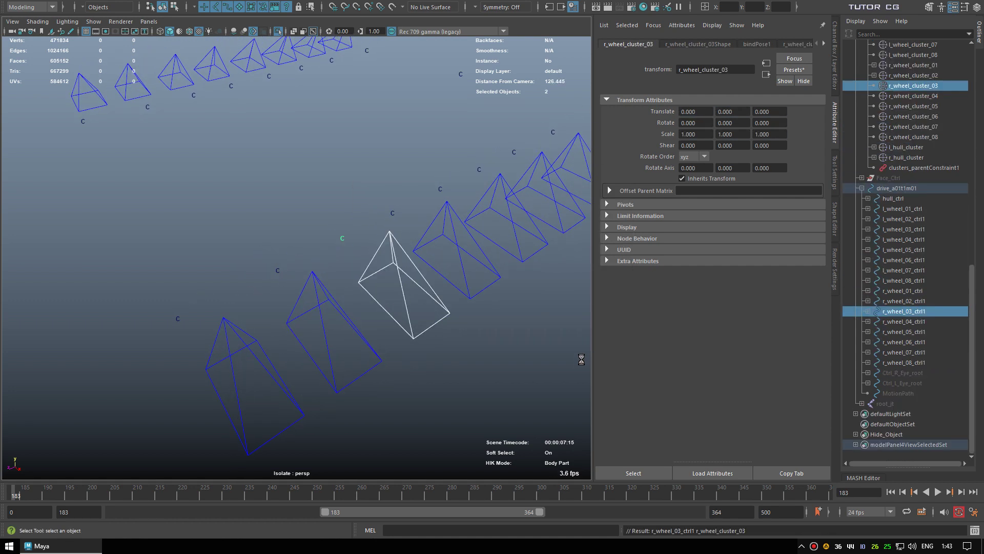
key(Right)
key(Right)
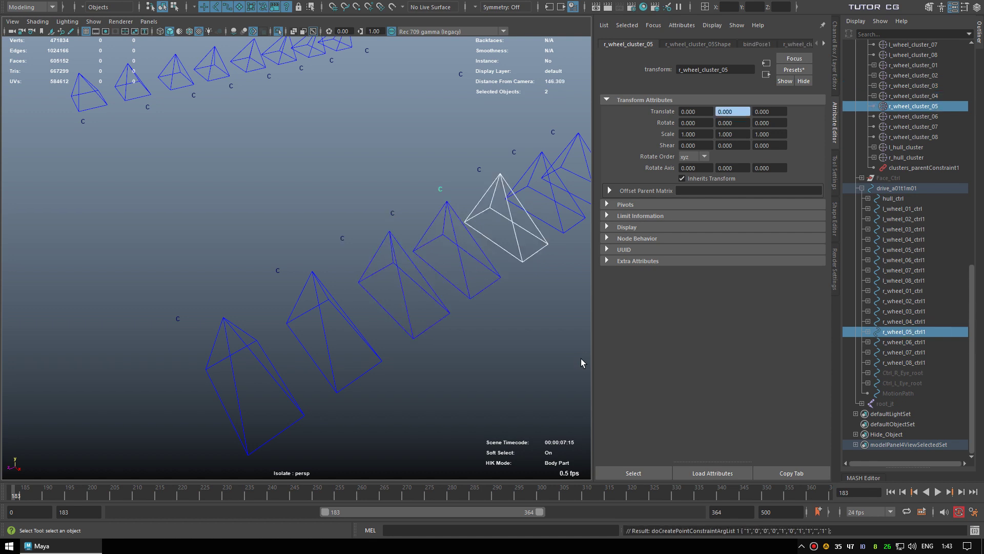
key(Right)
key(Right)
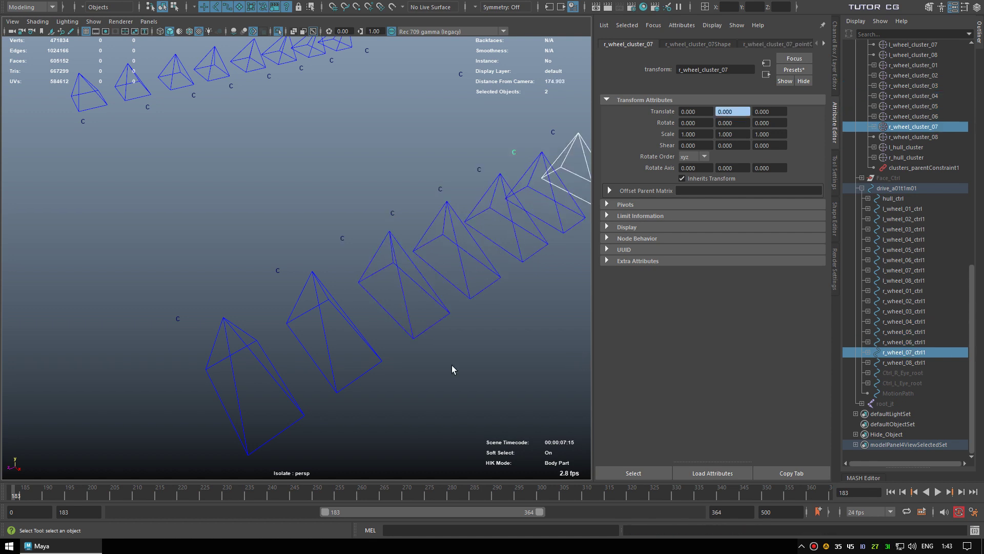
mouse_move(451, 365)
alt+right_down()
mouse_move(377, 287)
mouse_move(348, 281)
alt+right_up()
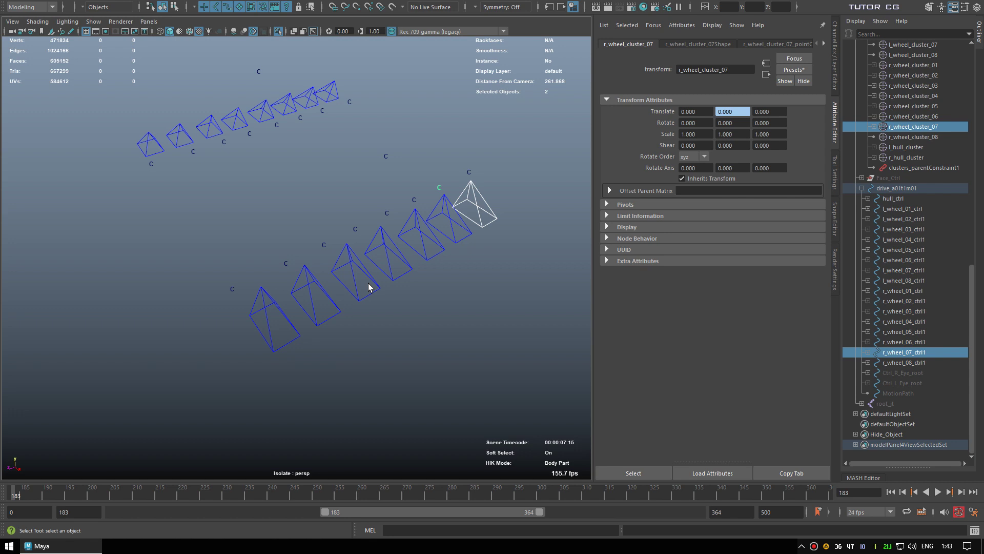
key(Right)
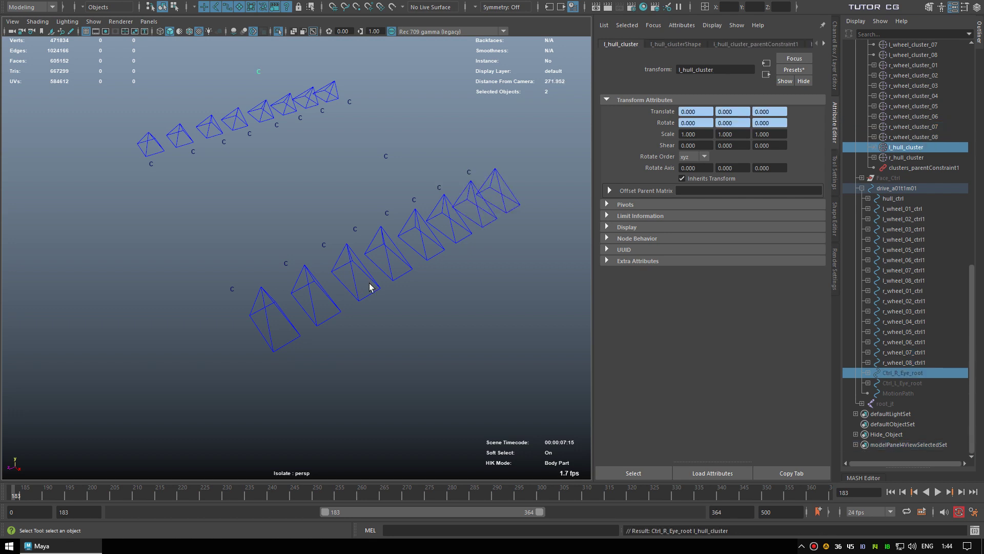
Step: Point-constrain each left wheel cluster to its matching l_wheel control
ctrl+click(920, 150)
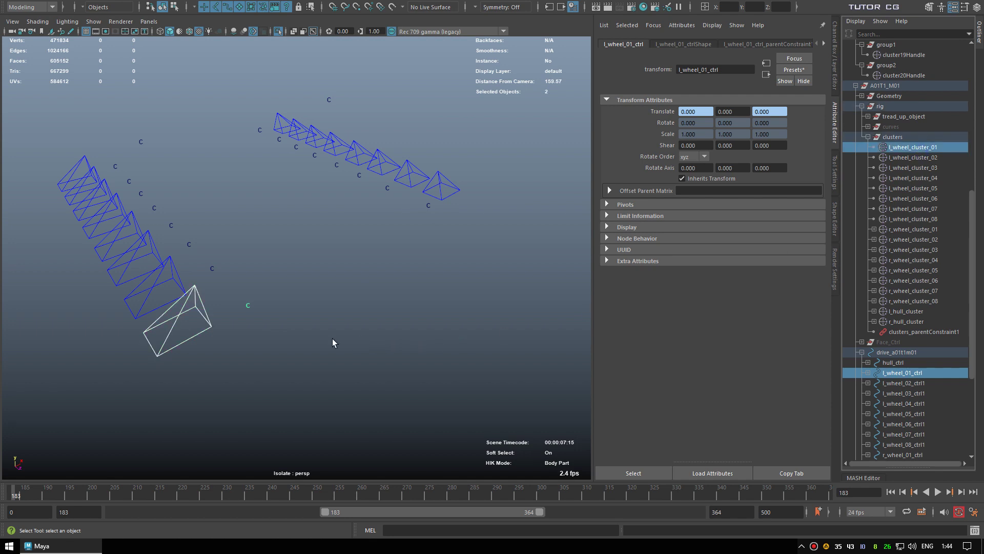
key(Right)
key(g)
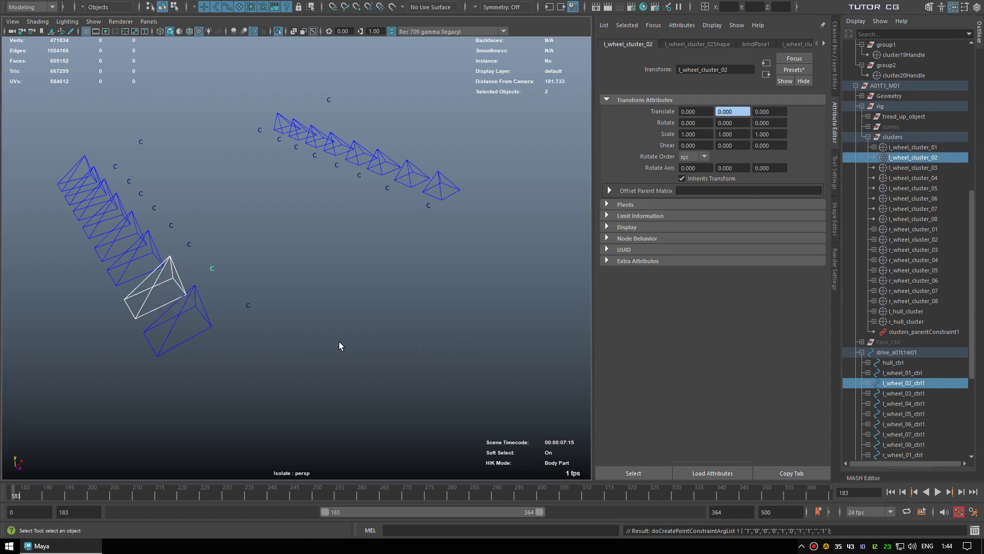
key(Right)
key(g)
key(Right)
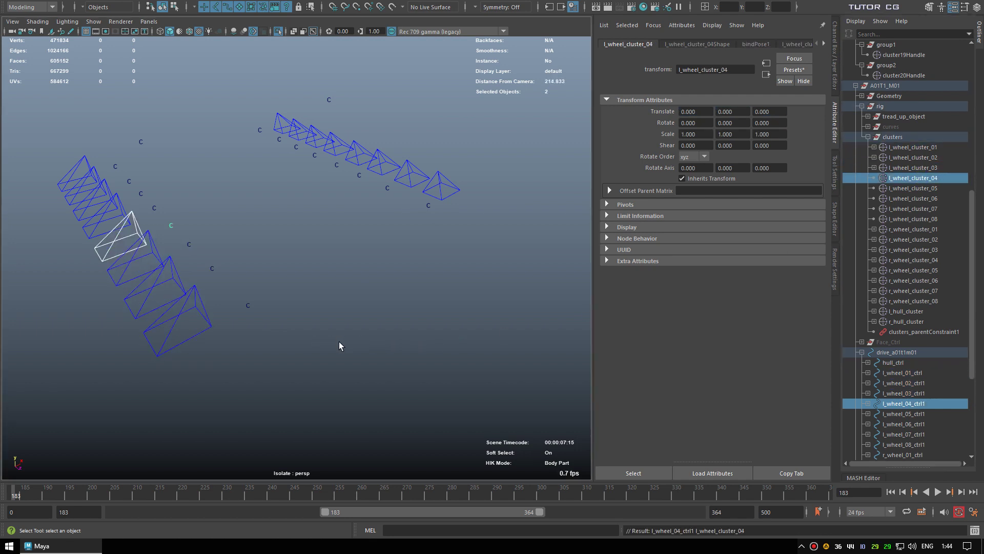
key(g)
key(Right)
key(g)
key(Right)
key(g)
key(Right)
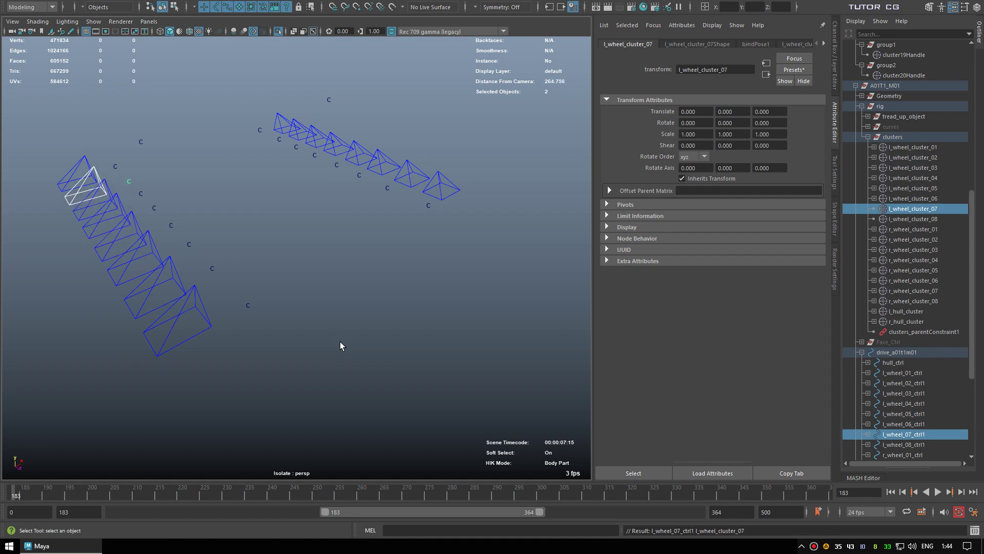
key(g)
key(Right)
Step: Exit isolation and test-lower l_wheel_01_ctrl in Y, bending the tread, then ease it back up
key(f)
key(w)
mouse_move(330, 198)
mouse_down()
mouse_move(346, 203)
mouse_move(354, 169)
mouse_up()
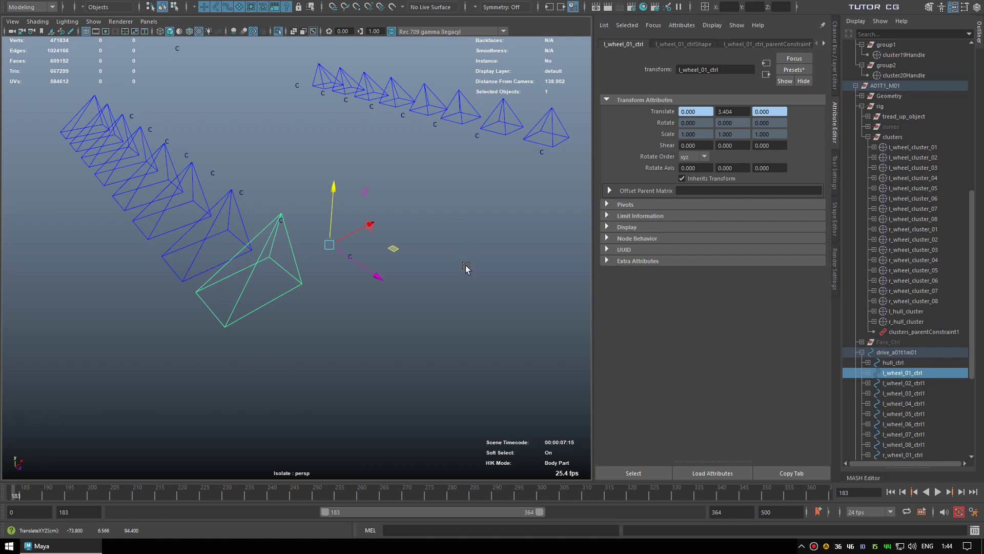
key(ctrl+1)
drag(295, 198, 295, 215)
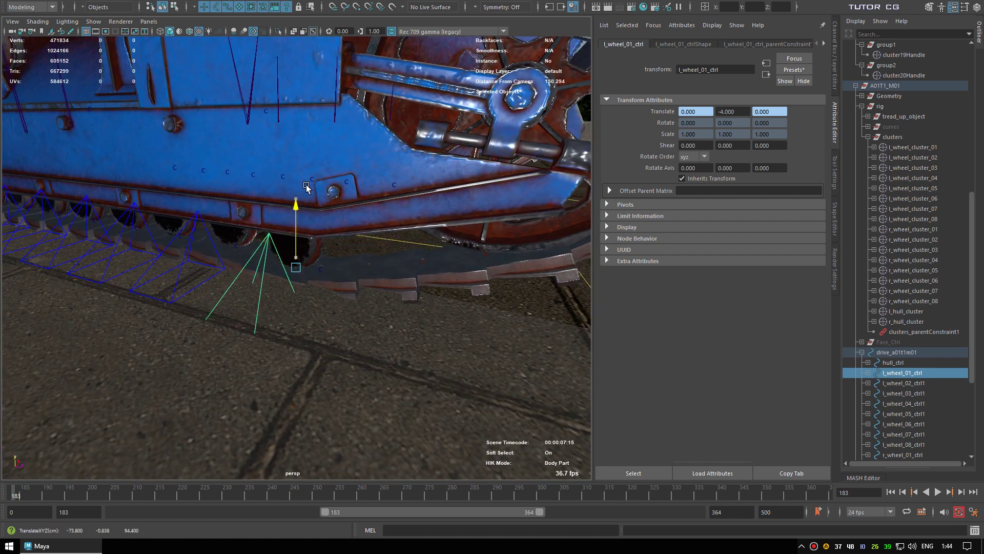
middle_drag(309, 183, 314, 210)
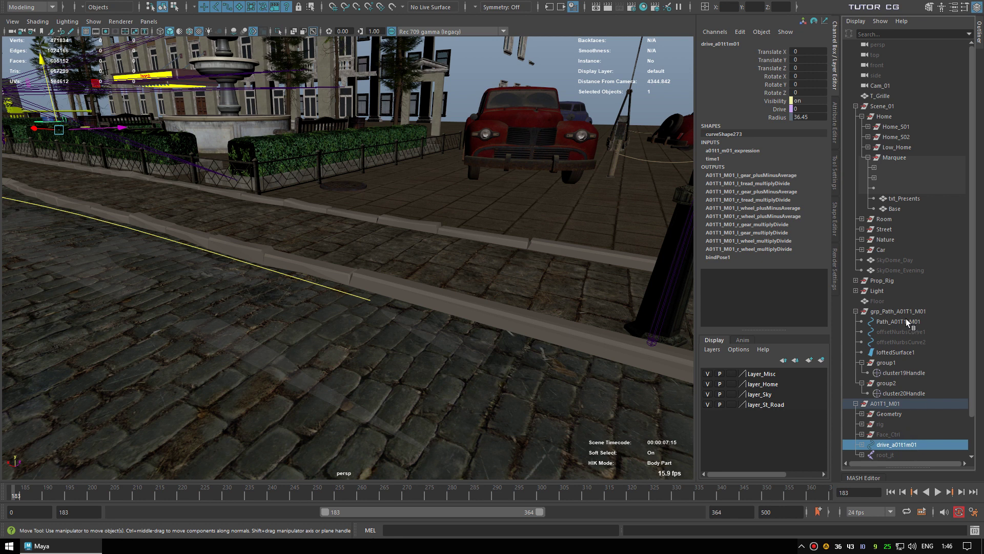
Step: Attach drive_a01t1m01 to Path_A01T1_M01 as a motion path with playback range 0–358
ctrl+click(907, 321)
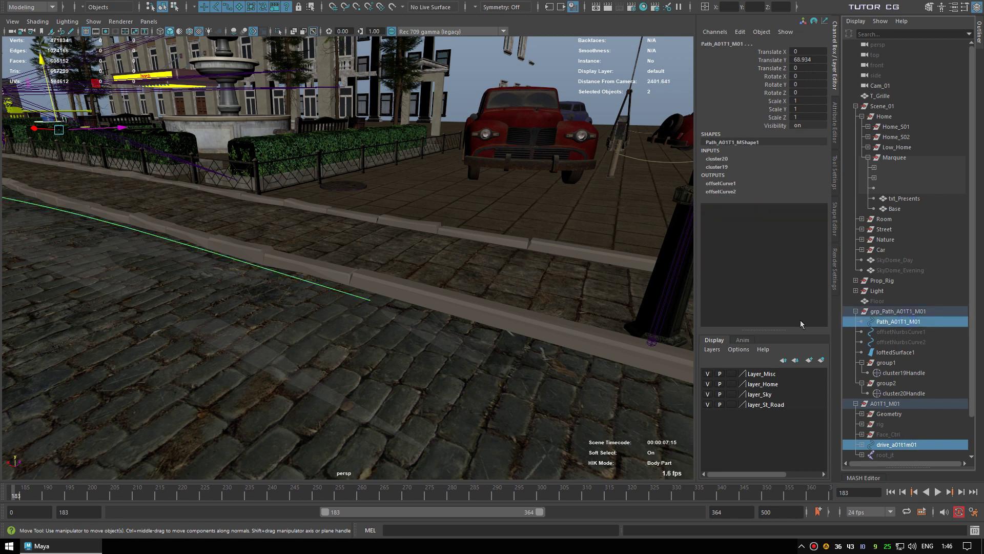
mouse_move(472, 260)
shift+right_down()
mouse_move(551, 265)
mouse_move(547, 304)
shift+right_up()
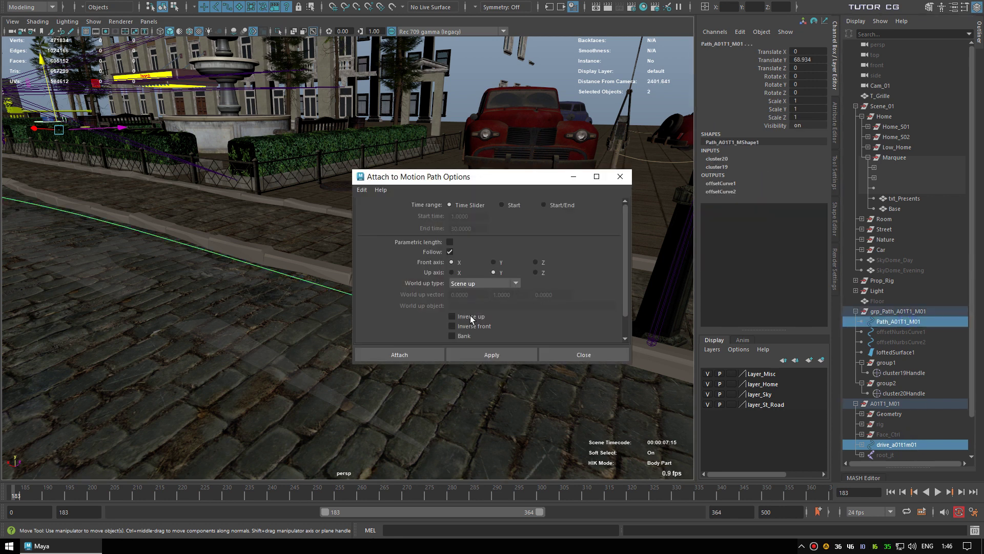
double_click(490, 512)
drag(682, 511, 533, 512)
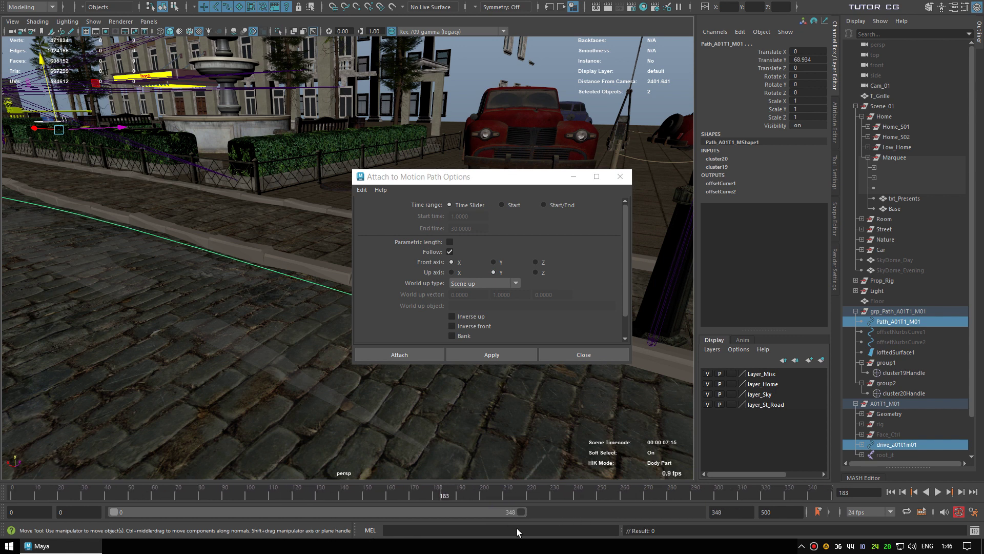
click(405, 359)
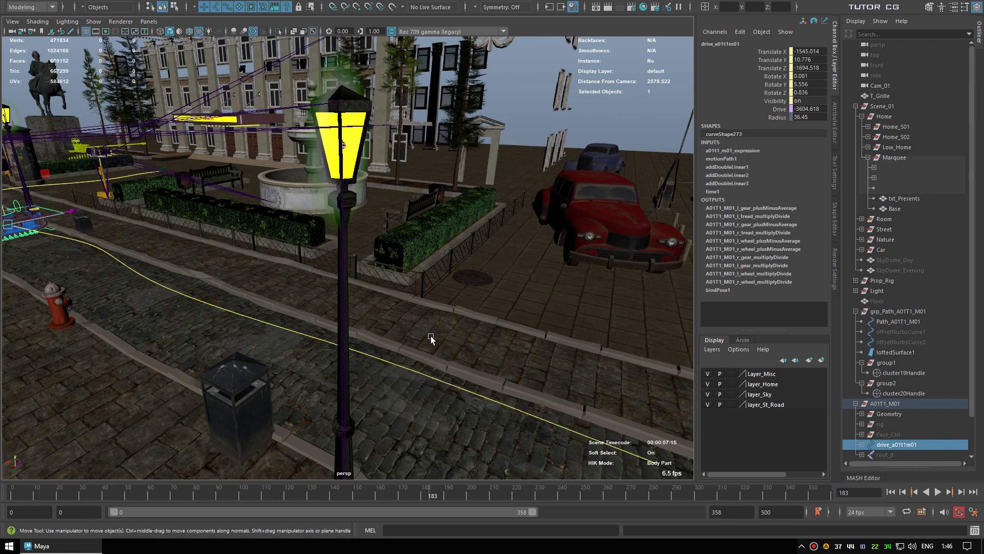
Step: At frame 0, set motionPath1's Front Axis to Z
key(alt+shift+v)
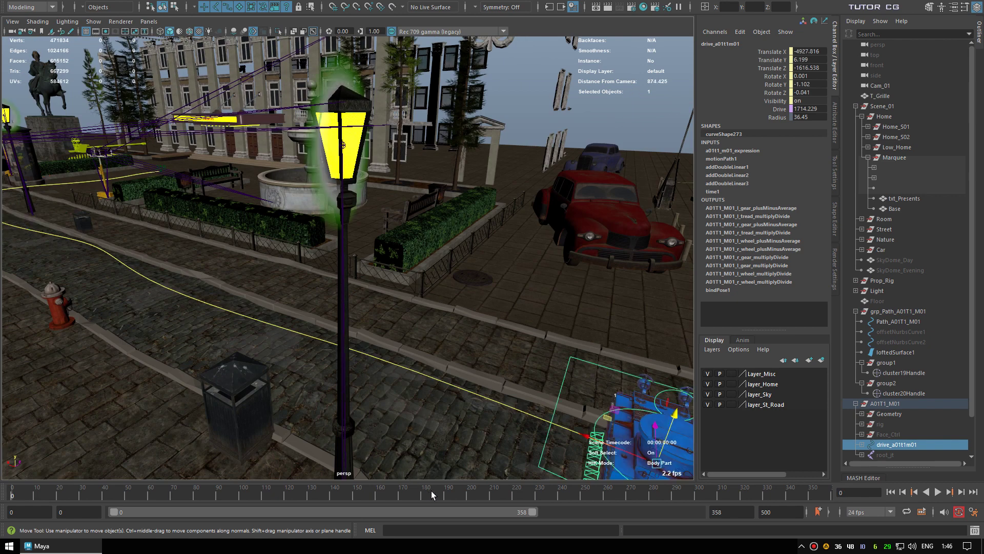
key(f)
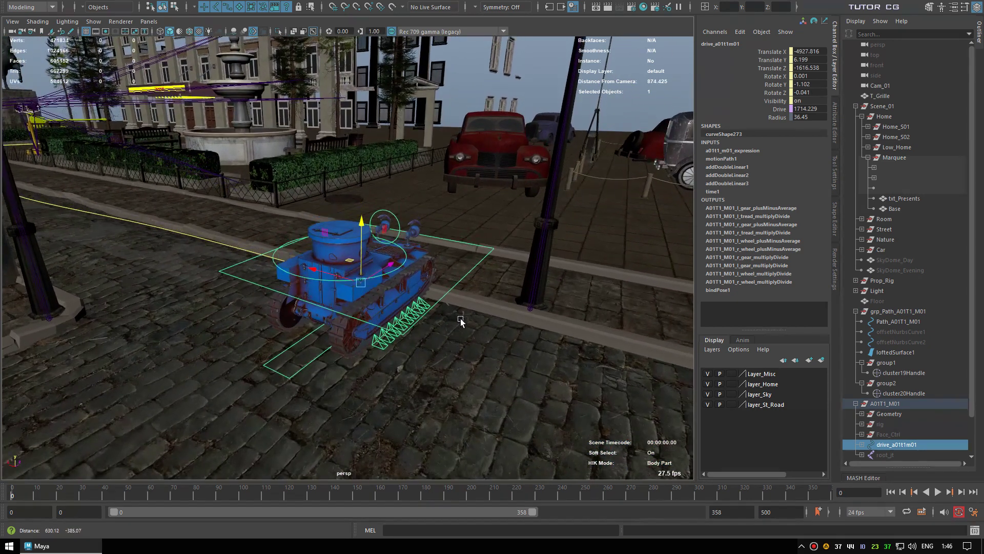
key(ctrl+a)
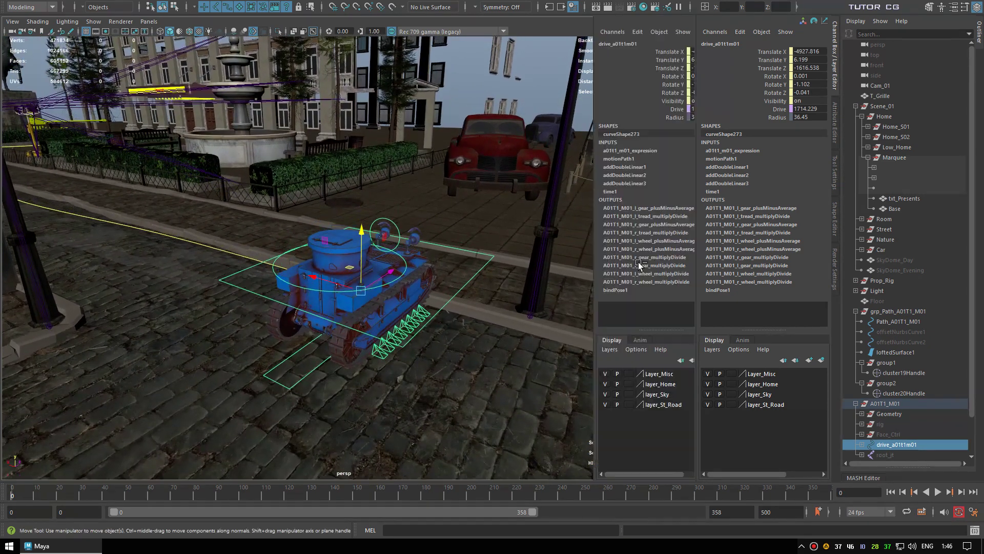
click(789, 44)
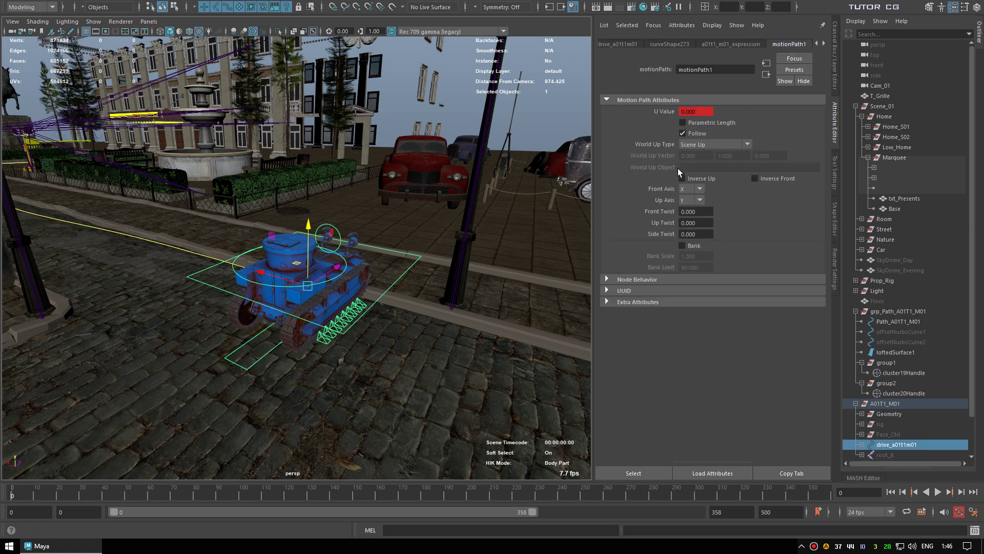
click(694, 222)
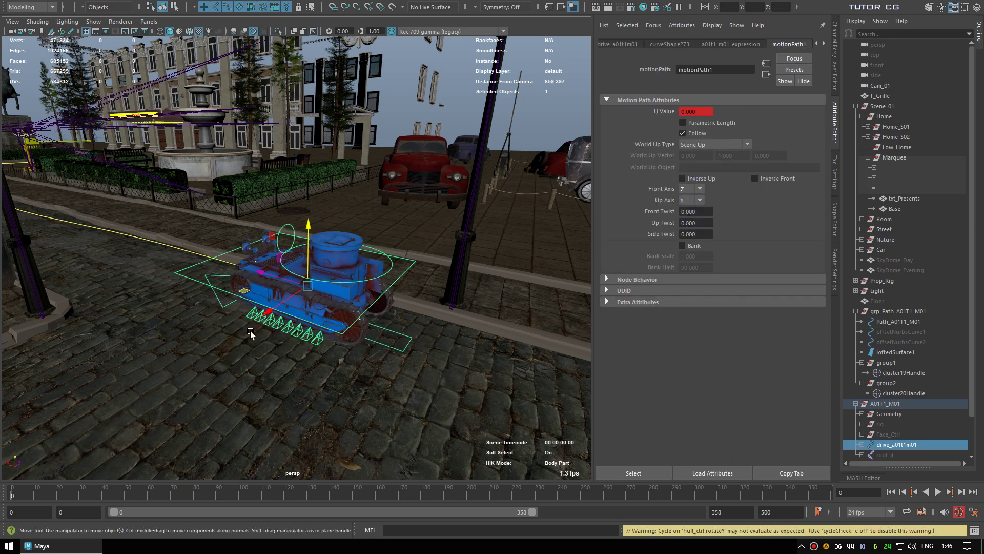
alt+drag(328, 358, 269, 349)
Step: Play back to confirm the tank drives forward along the street path
key(alt+v)
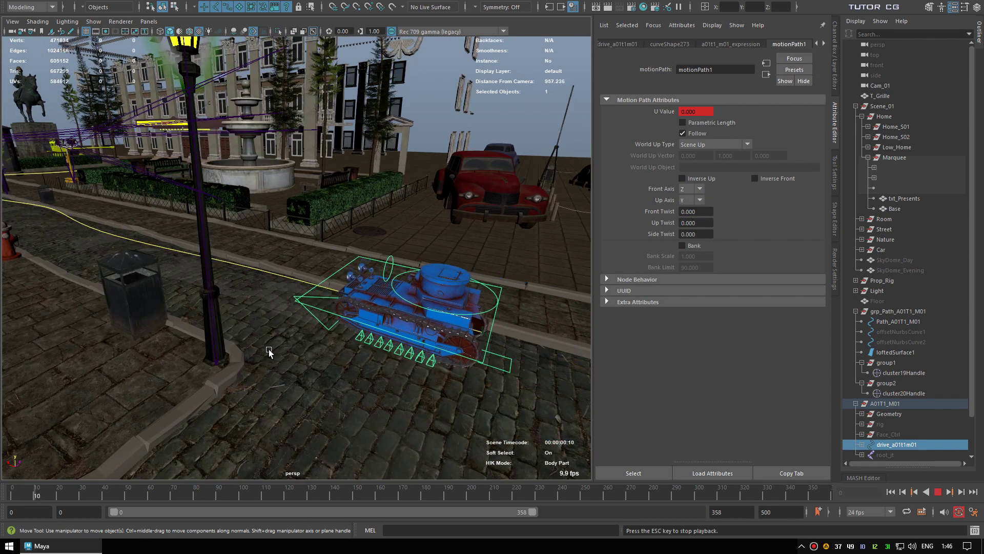
key(Escape)
key(f)
key(alt+v)
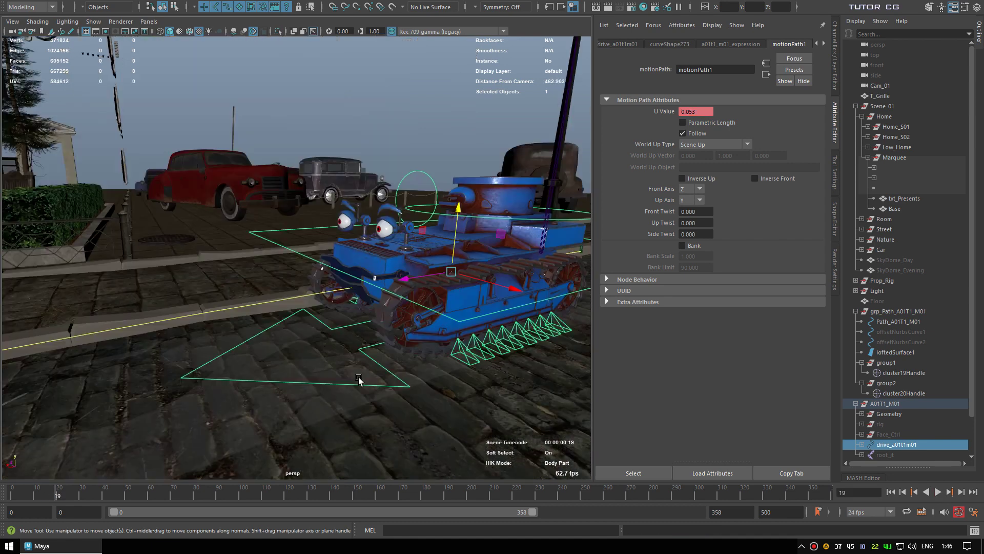
alt+drag(397, 391, 504, 302)
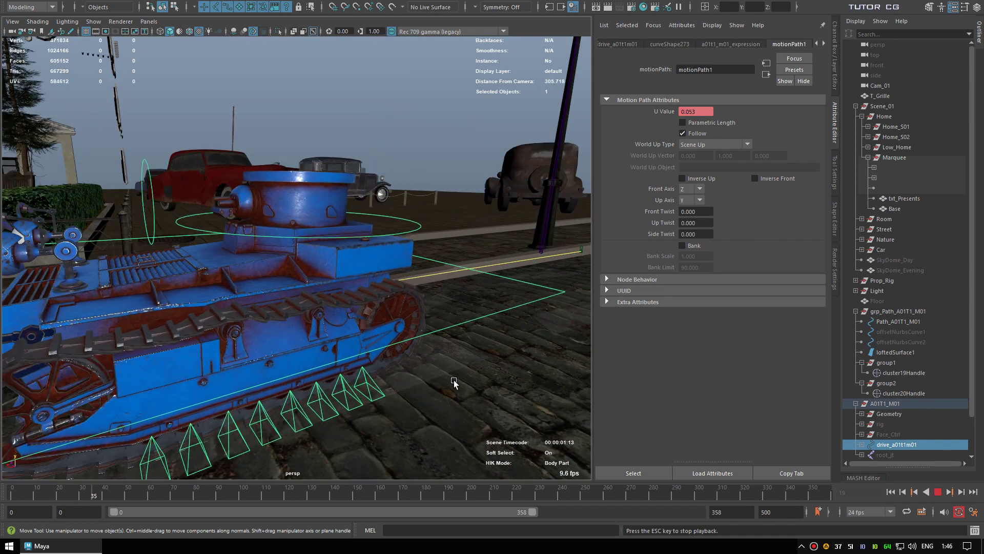
key(Escape)
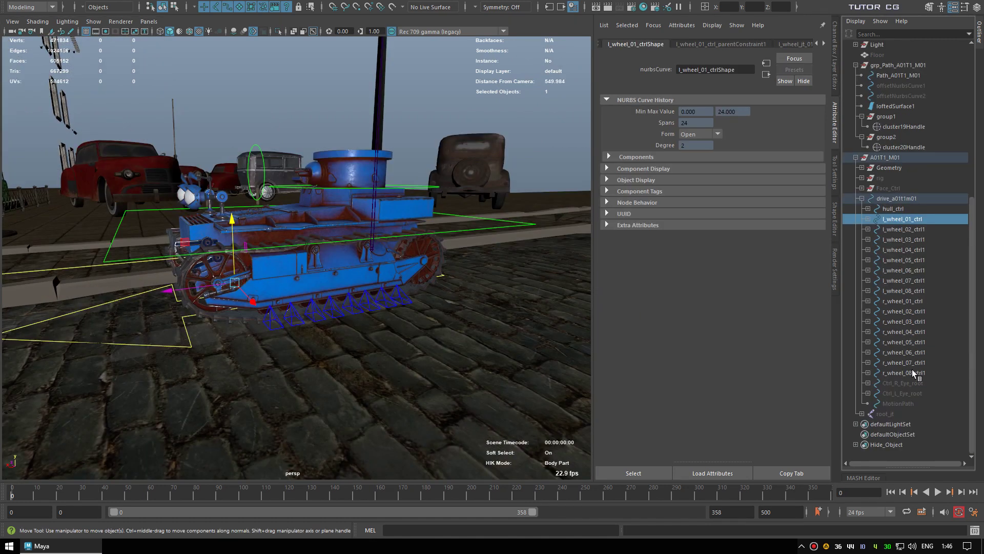
shift+click(912, 370)
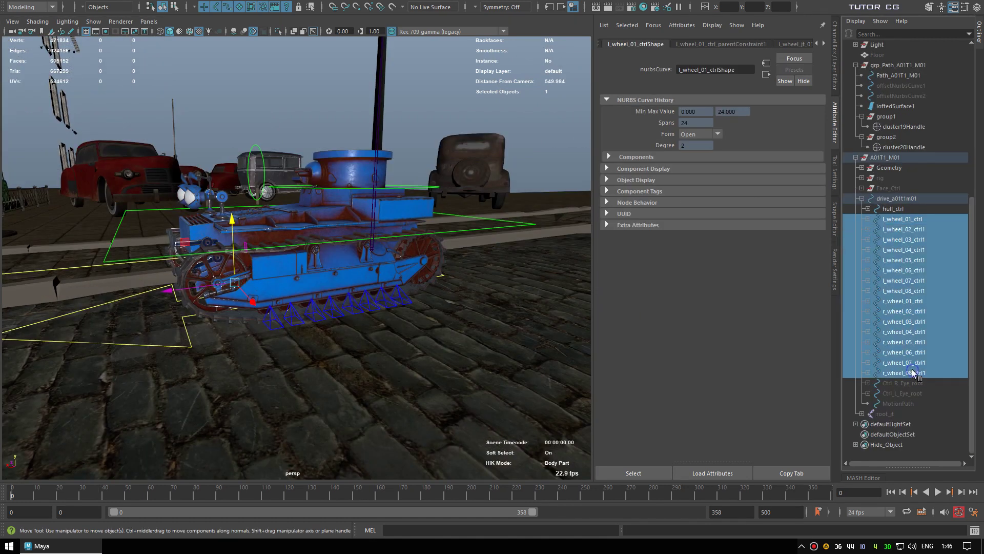
Step: Isolate the wheel controls together with loftedSurface1 in the view
ctrl+click(900, 106)
key(ctrl+1)
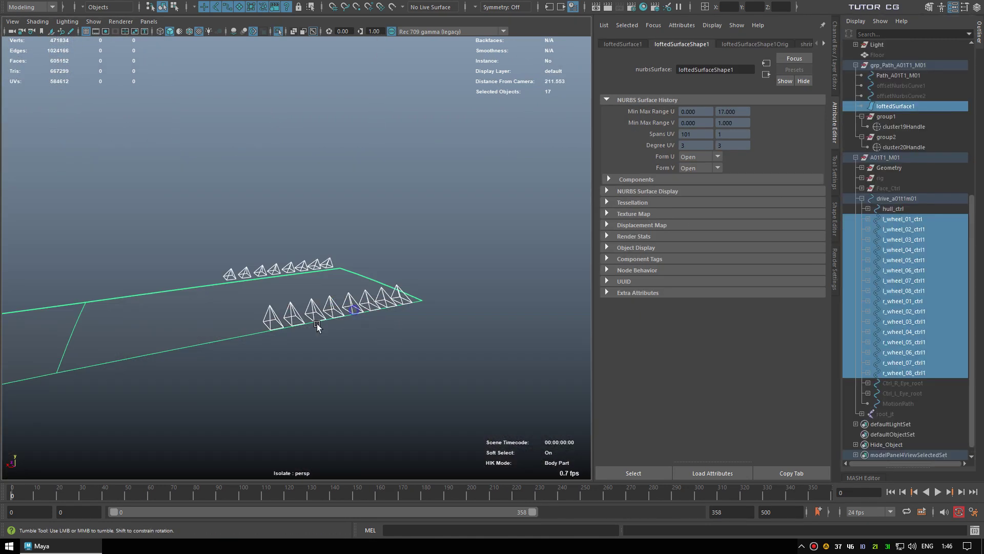
alt+drag(318, 327, 321, 323)
click(321, 323)
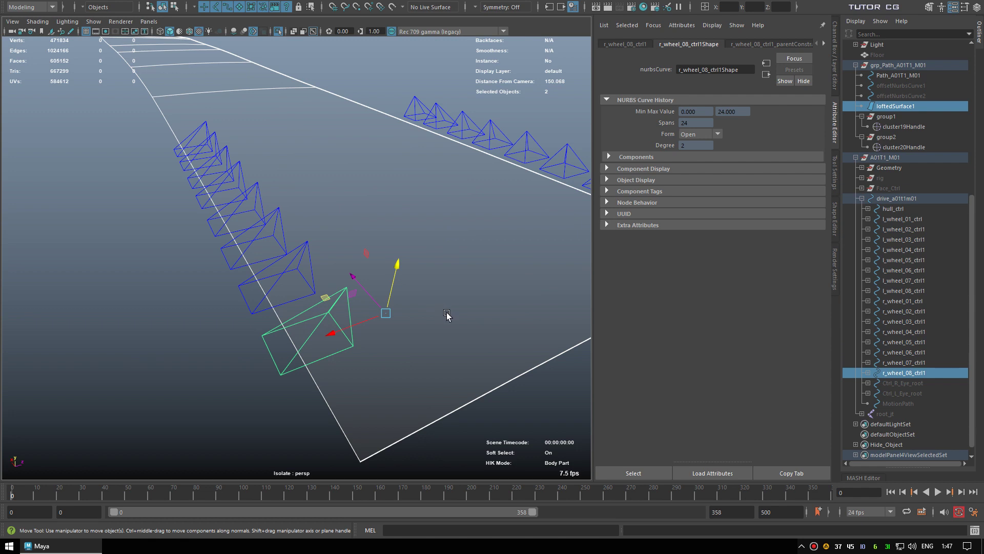
right_drag(447, 314, 534, 338)
alt+drag(535, 337, 407, 341)
Step: Geometry-constrain r_wheel_07 and r_wheel_06 controls to loftedSurface1
ctrl+click(358, 268)
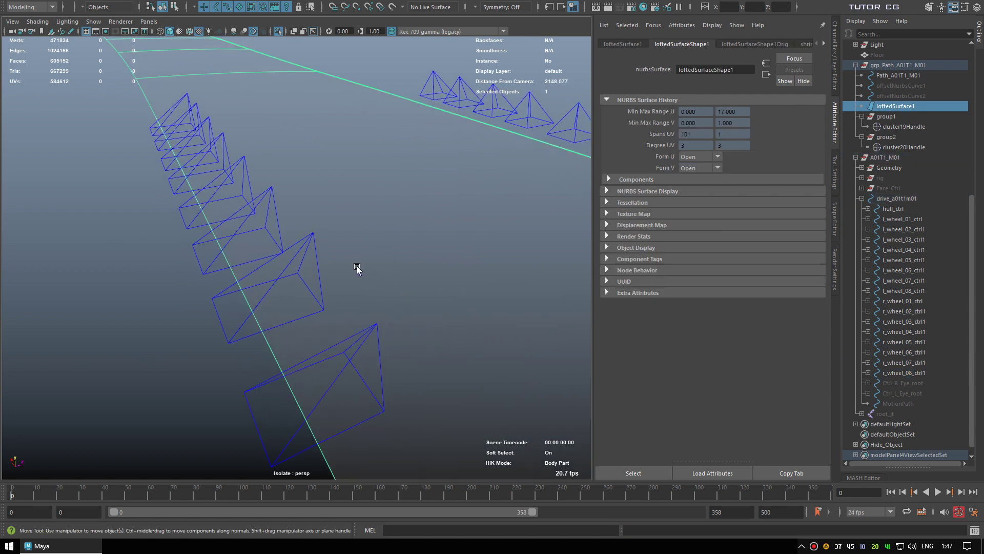
shift+click(288, 270)
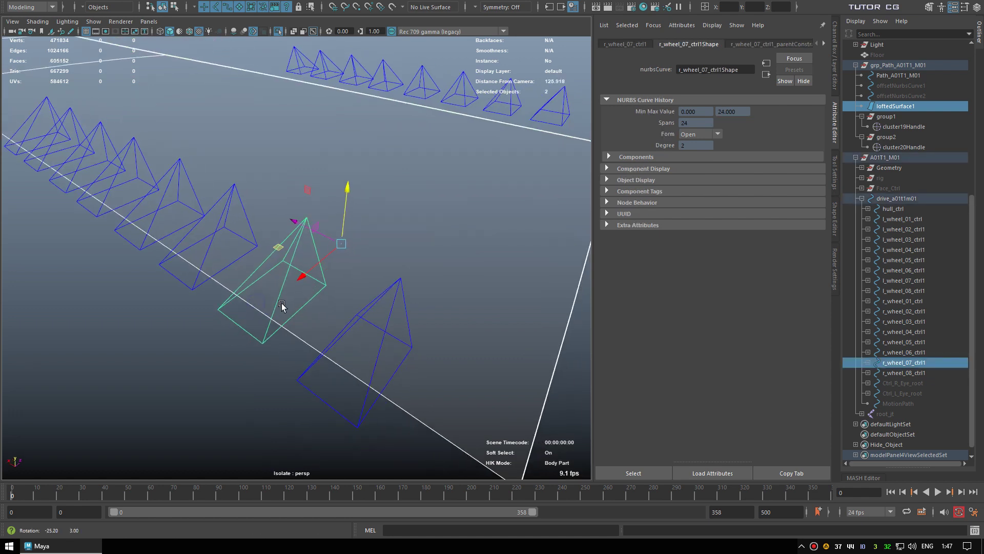
alt+drag(287, 270, 288, 217)
key(ctrl+z)
shift+click(220, 205)
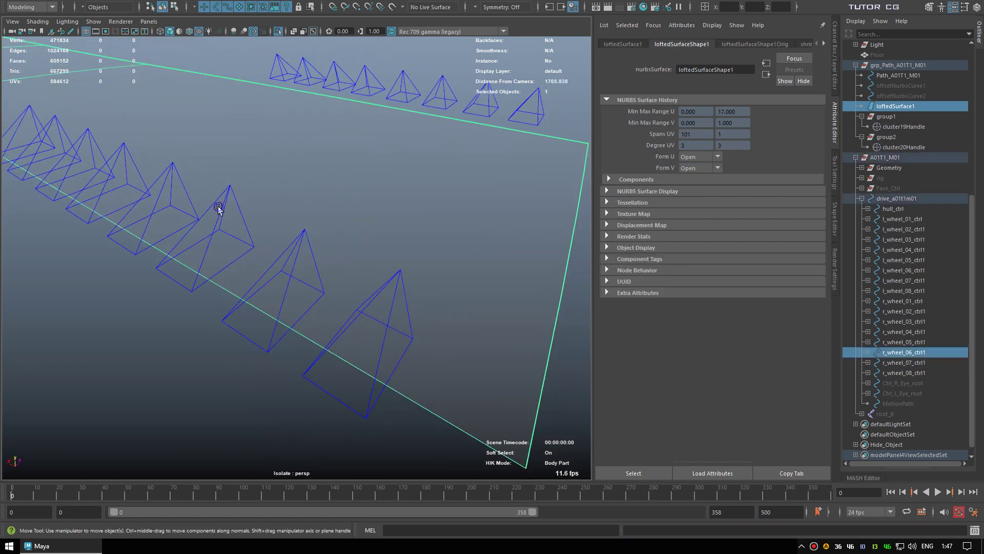
key(g)
alt+drag(207, 250, 241, 213)
key(ctrl+z)
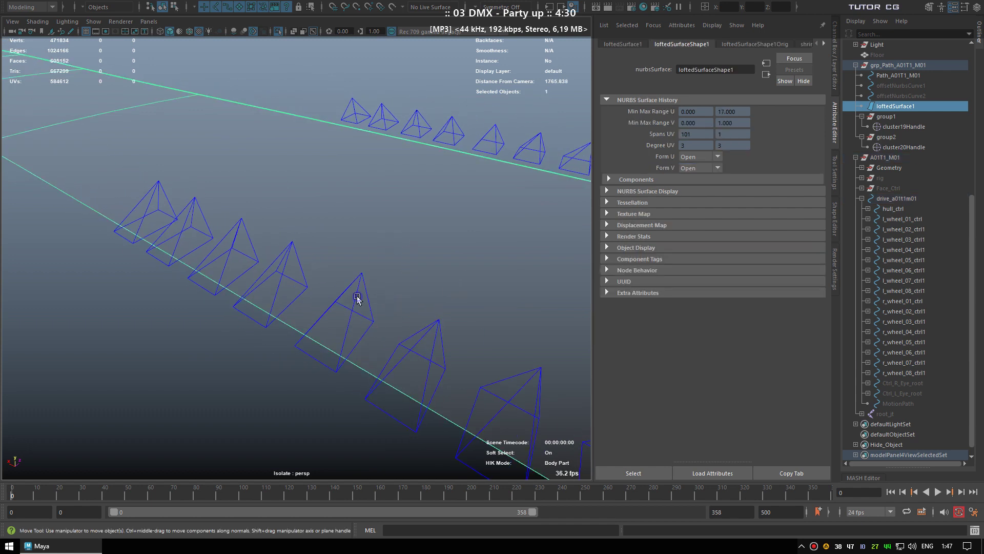
Step: Geometry-constrain r_wheel_04 and the following wheel controls to loftedSurface1
shift+click(357, 297)
scroll(281, 269, up, 3)
key(ctrl+z)
shift+click(233, 246)
key(g)
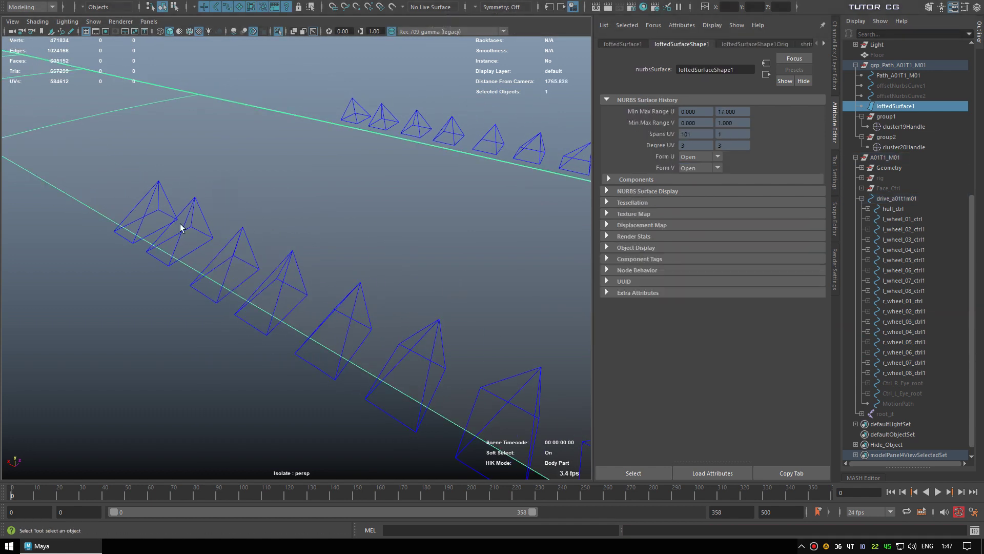
shift+click(187, 215)
Step: Constrain r_wheel_01_ctrl to the surface and play back to watch the tank drive
key(g)
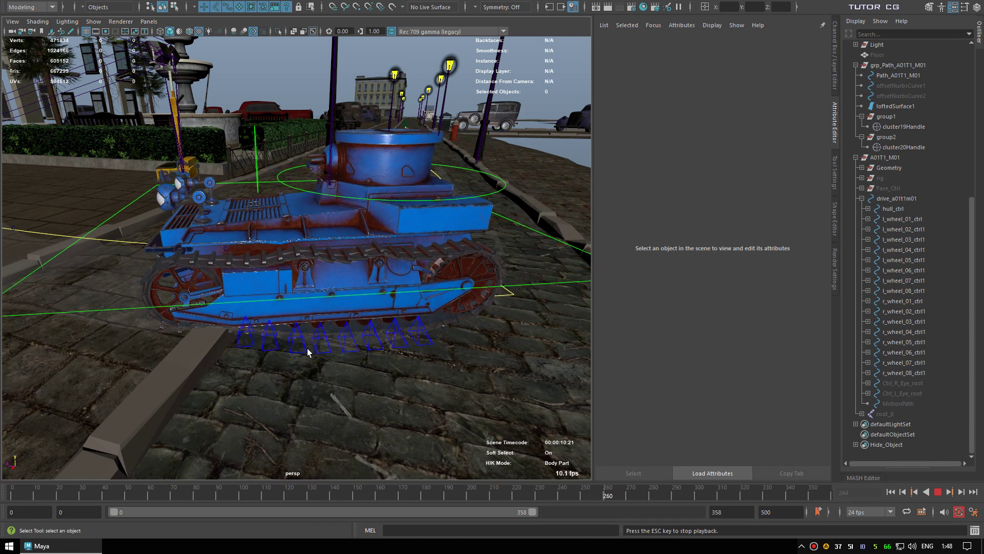
key(Escape)
mouse_move(302, 301)
alt+right_down()
mouse_move(370, 318)
mouse_move(330, 301)
alt+right_up()
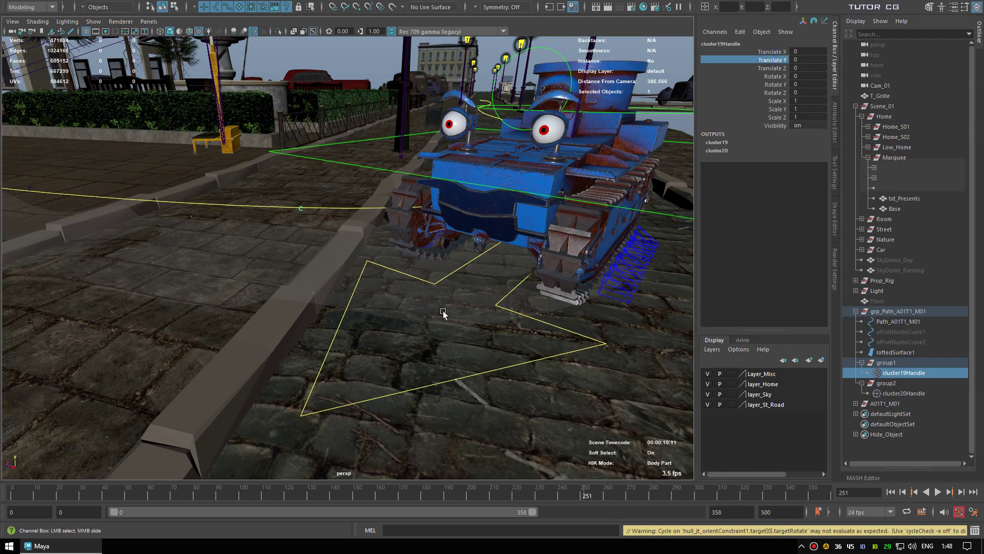
alt+right_drag(444, 312, 435, 309)
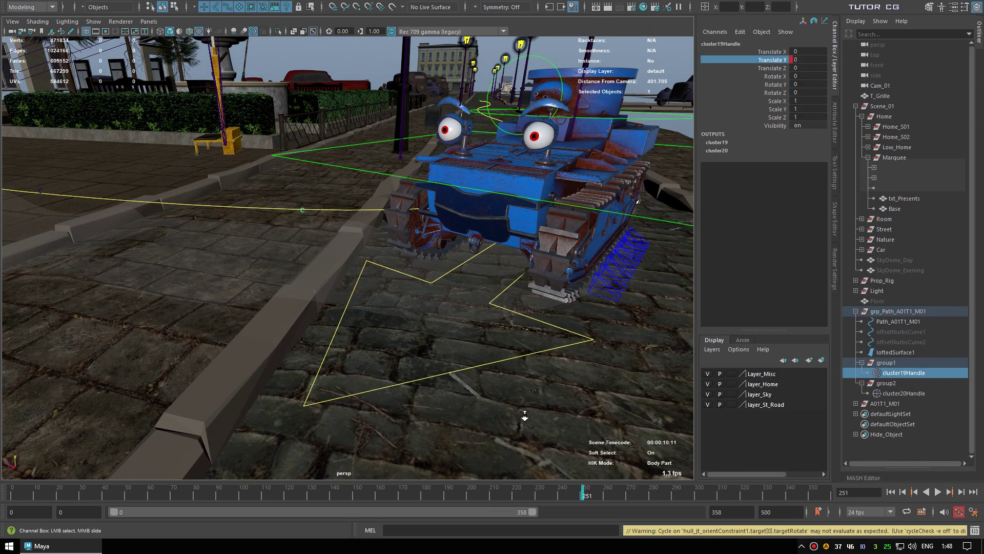
alt+right_drag(524, 417, 578, 475)
key(alt+v)
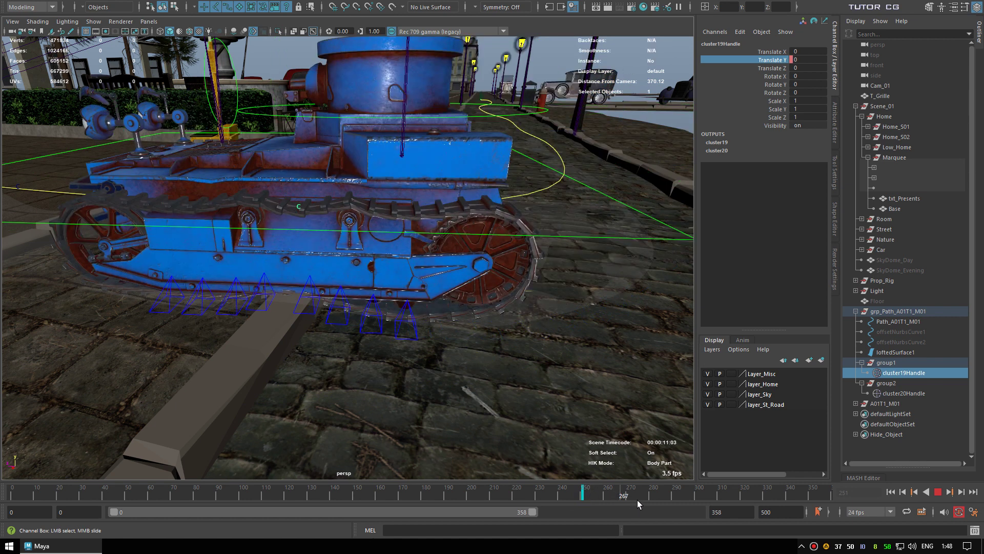
key(alt+v)
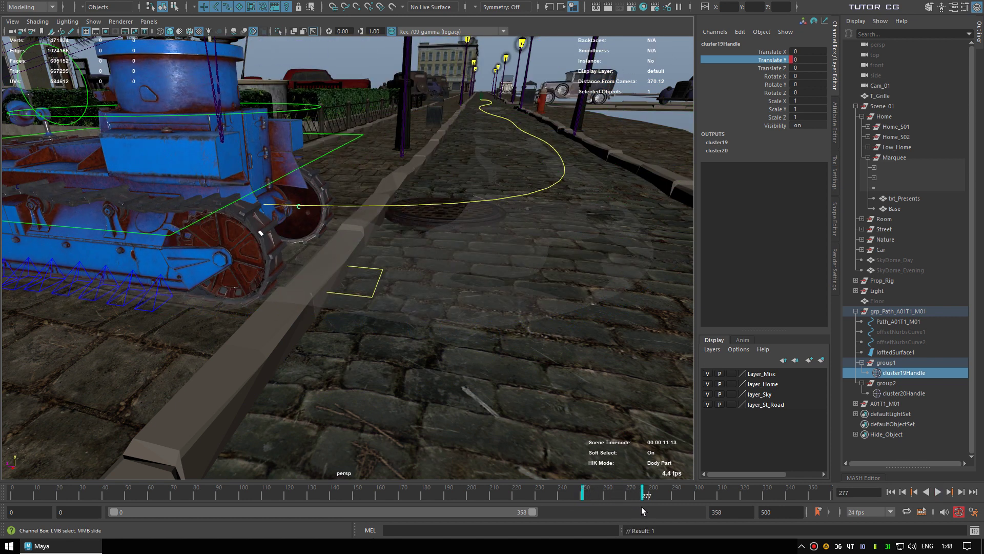
Step: At frame 263 with range 188–358, raise cluster19Handle in Y, then return to frame 251
drag(617, 499, 611, 500)
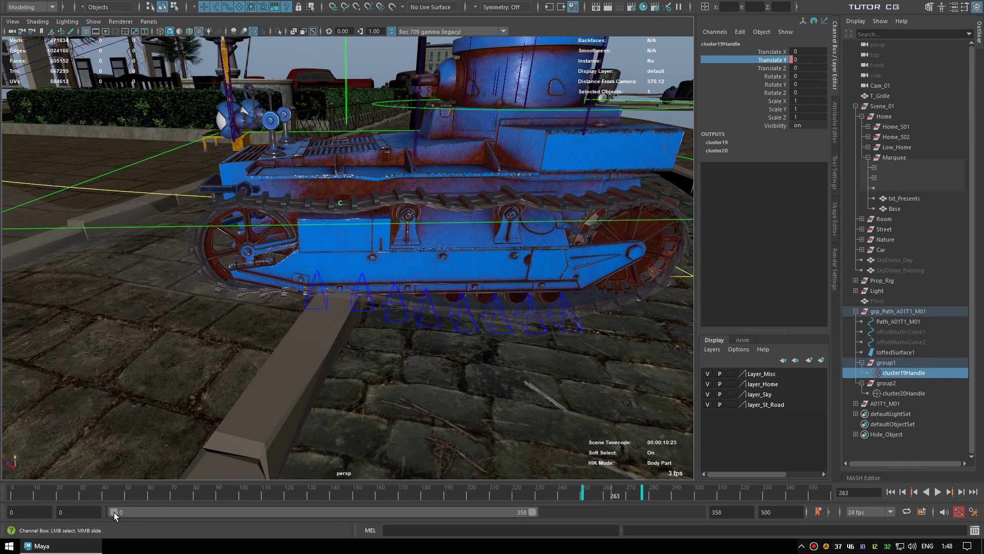
drag(115, 512, 332, 512)
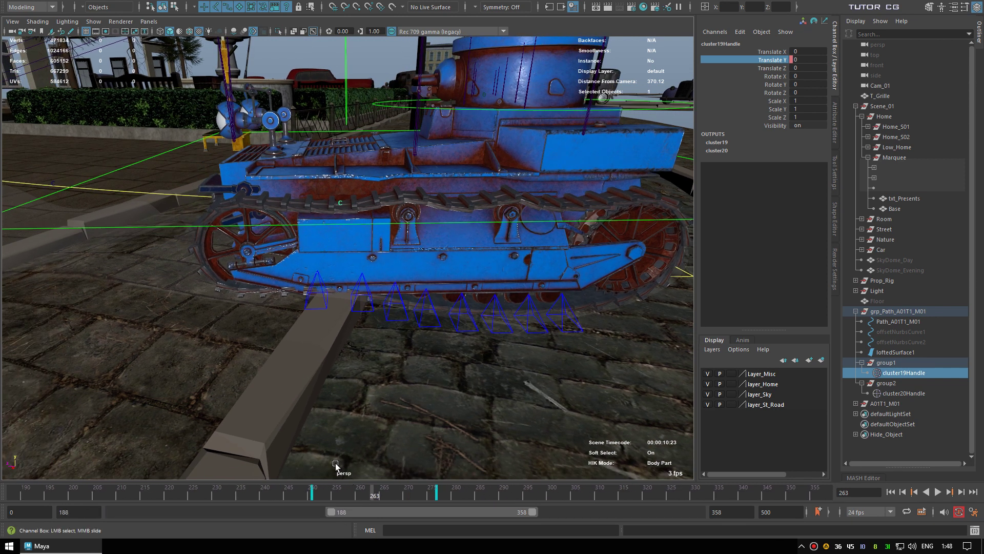
key(w)
drag(333, 150, 334, 128)
scroll(291, 269, up, 1)
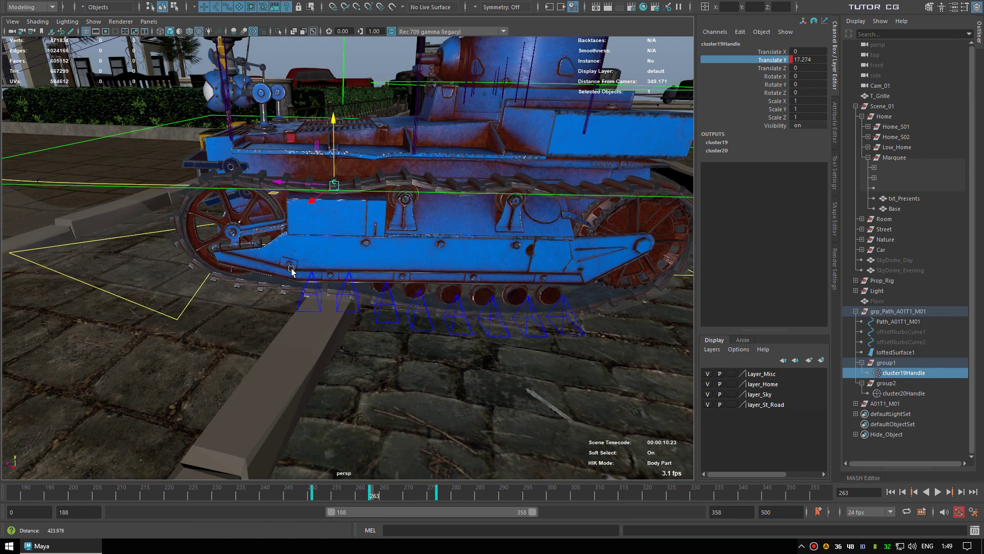
scroll(291, 268, up, 1)
scroll(416, 377, down, 1)
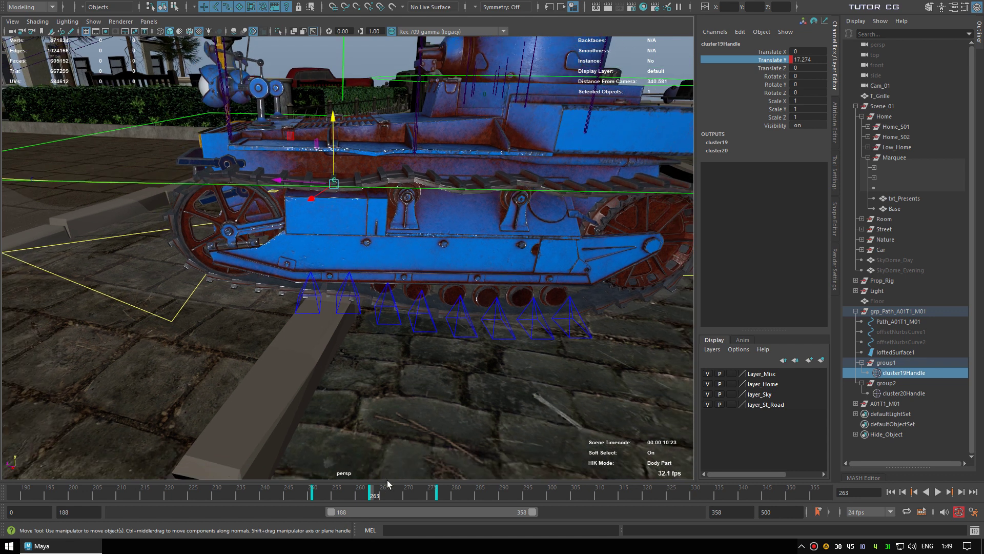
scroll(359, 359, down, 1)
scroll(479, 253, down, 1)
drag(340, 493, 312, 496)
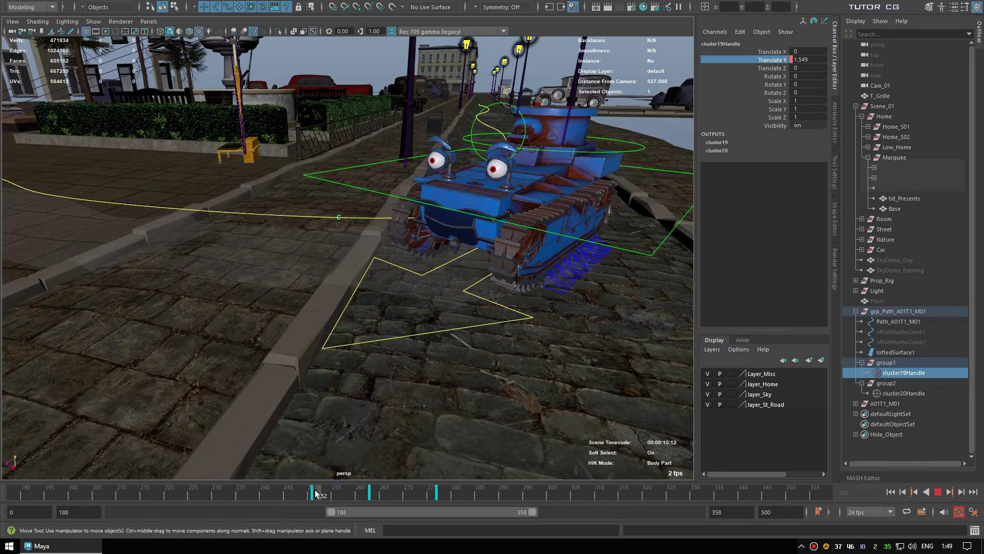
Step: Key hull_ctrl Rotate X at 0 on frame 251 and -3 on frame 263
click(615, 261)
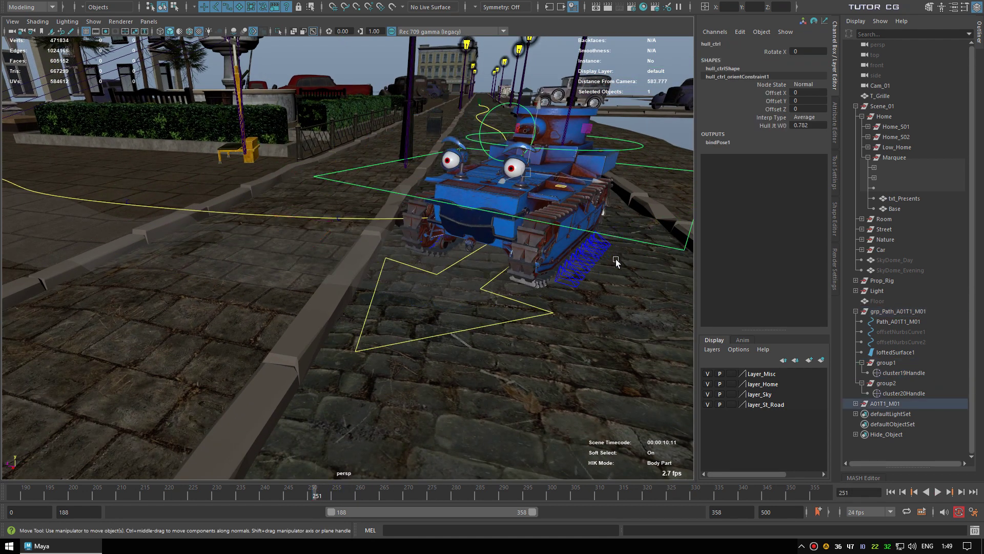
key(s)
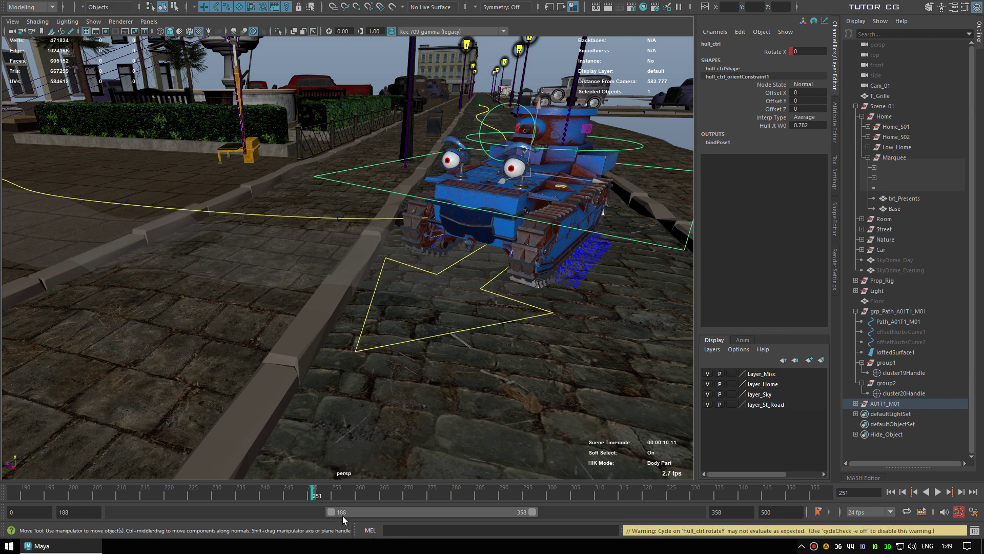
drag(317, 496, 540, 527)
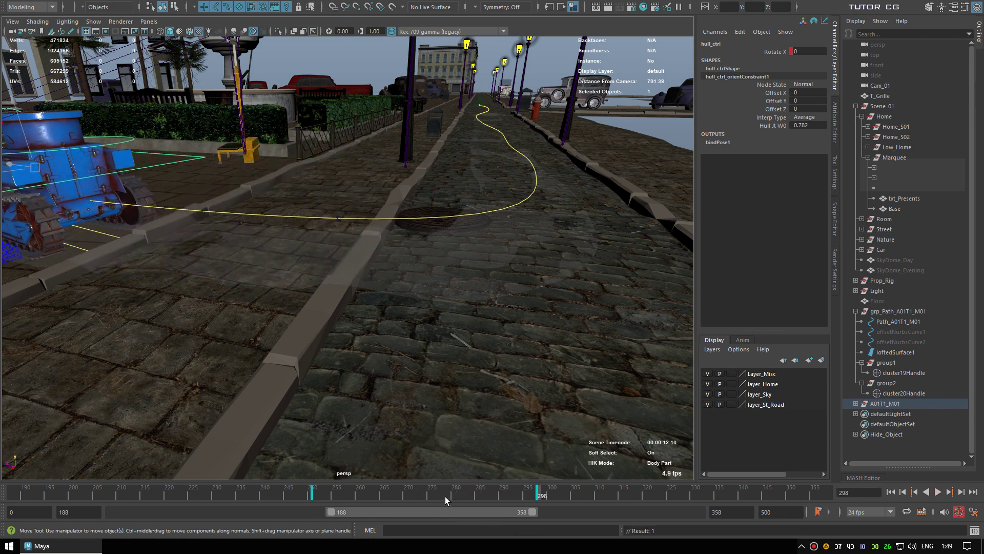
drag(445, 496, 369, 503)
key(e)
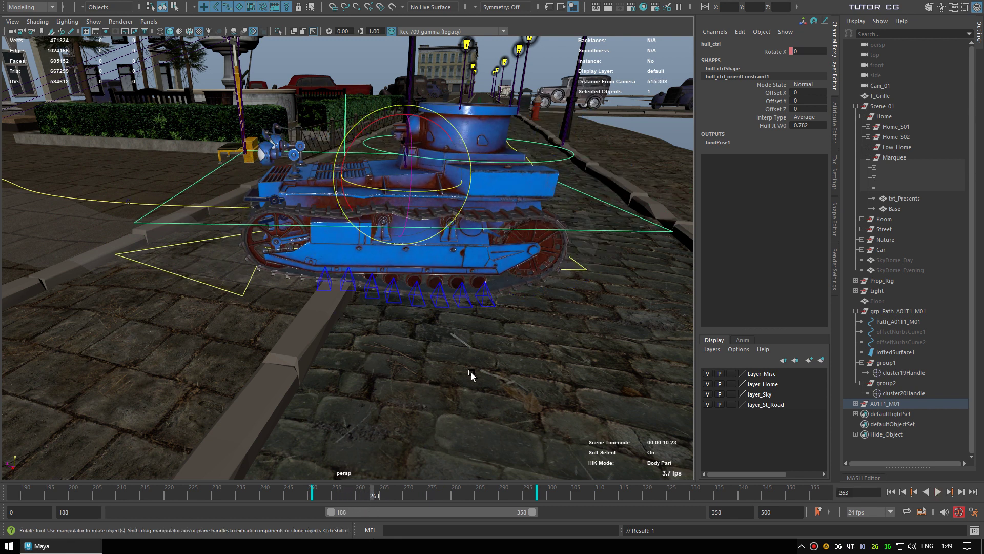
middle_drag(472, 372, 463, 359)
key(s)
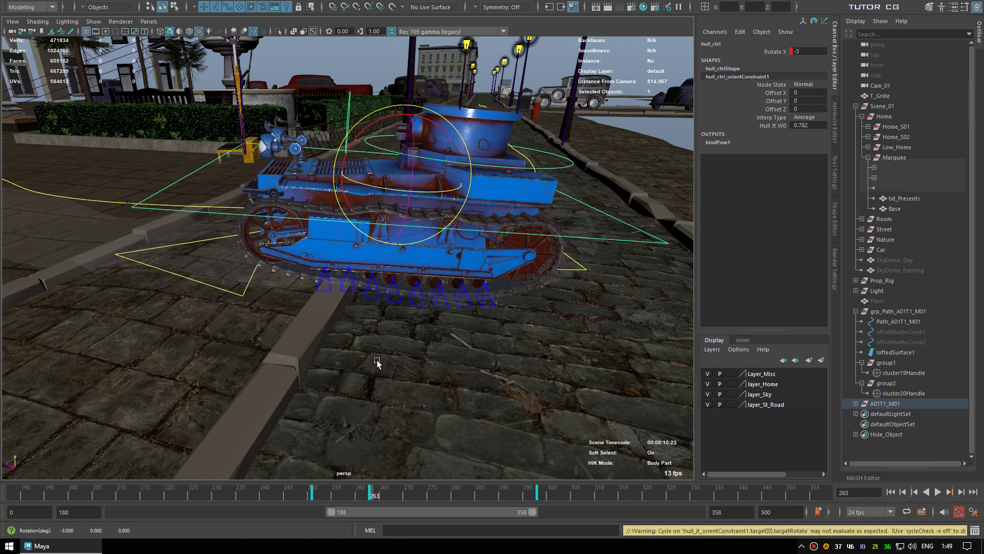
Step: Tip hull_ctrl forward to about 2.7 Rotate X at frame 269, then scrub to 278
key(alt+v)
click(402, 500)
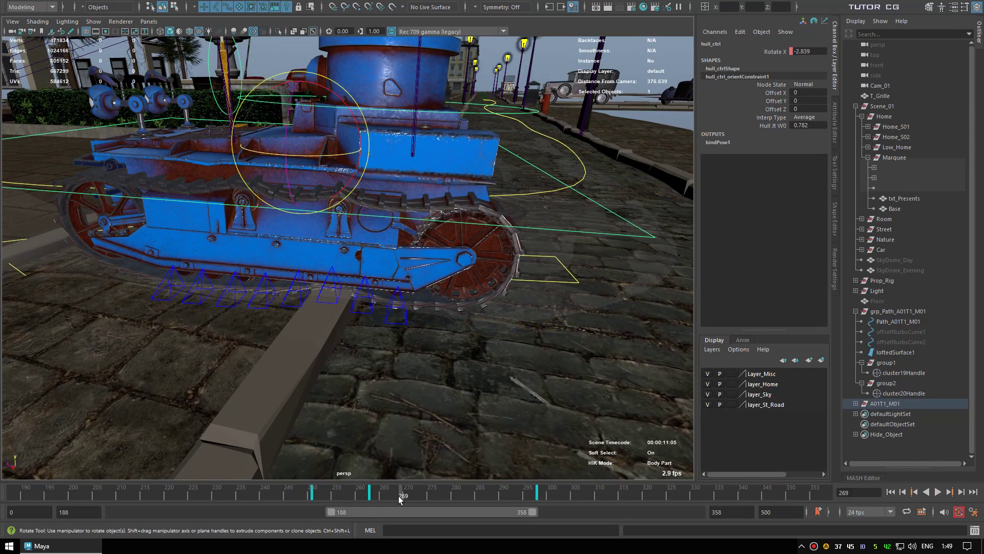
middle_drag(246, 386, 262, 388)
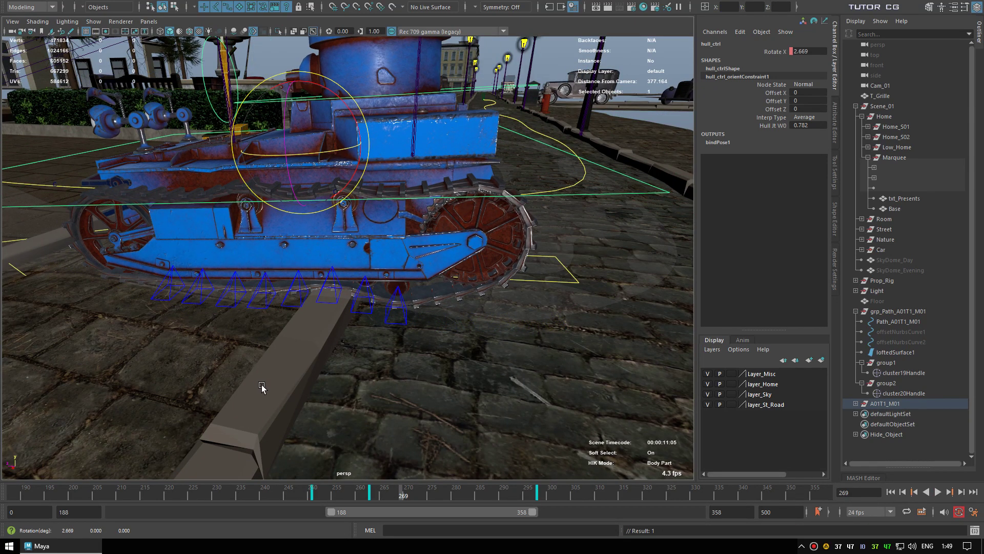
drag(402, 497, 443, 501)
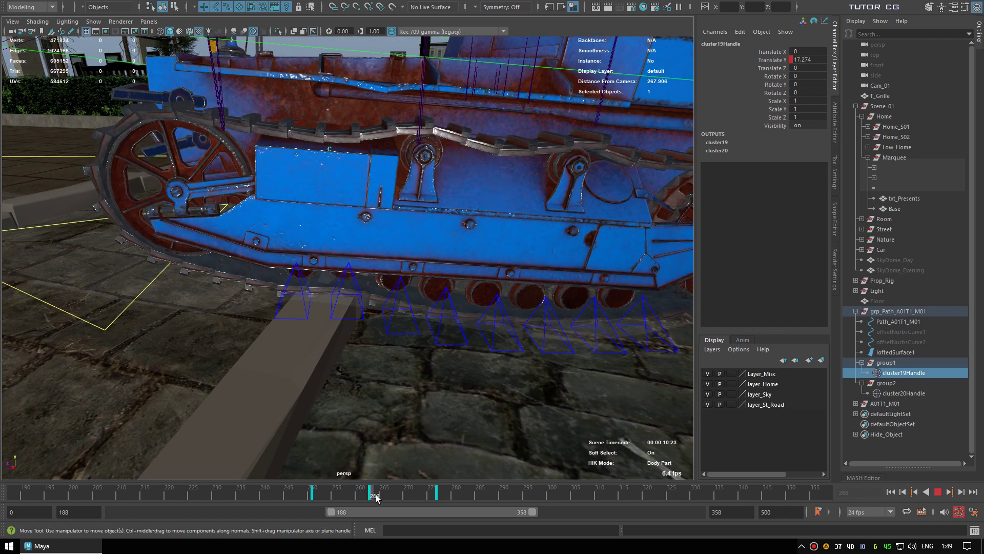
Step: Review the cluster19Handle lift across frames 256–276 and hide NURBS curves in the viewport
drag(376, 497, 382, 498)
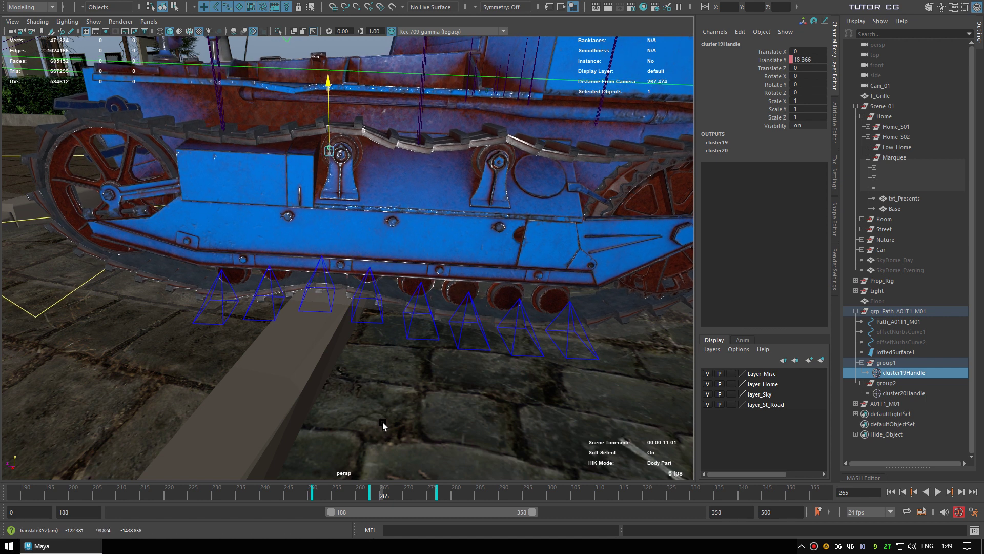
click(375, 493)
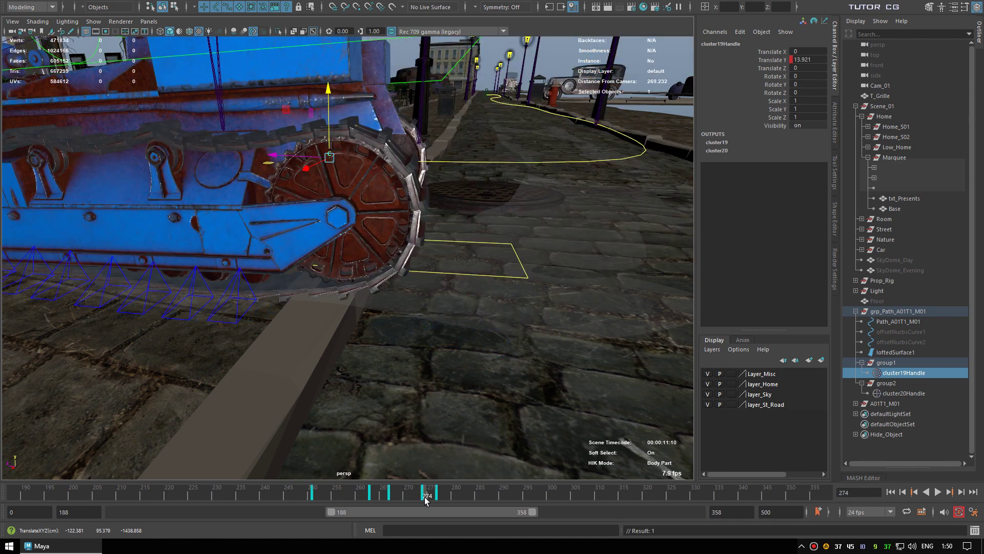
drag(425, 500, 439, 500)
mouse_move(443, 500)
mouse_down()
mouse_move(329, 498)
mouse_move(345, 494)
mouse_up()
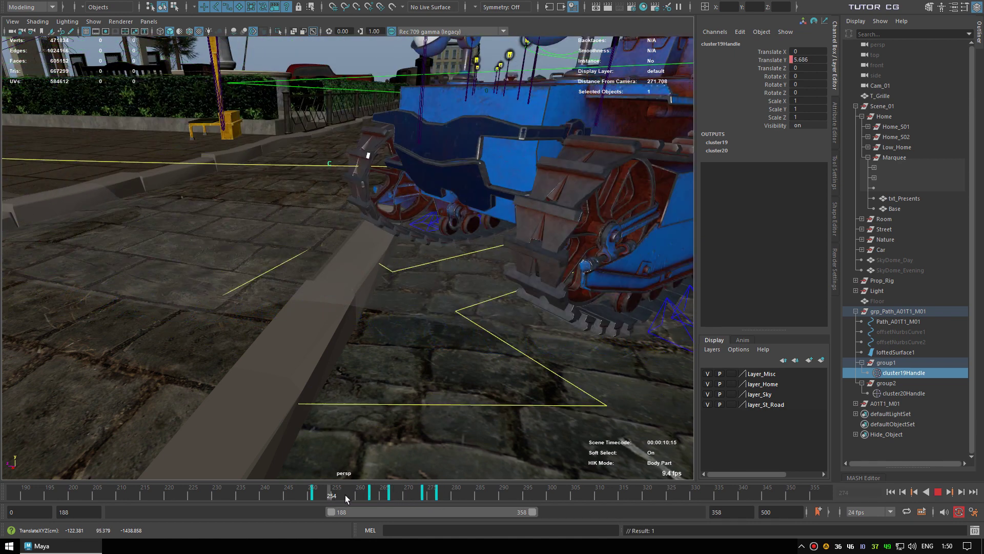
click(93, 21)
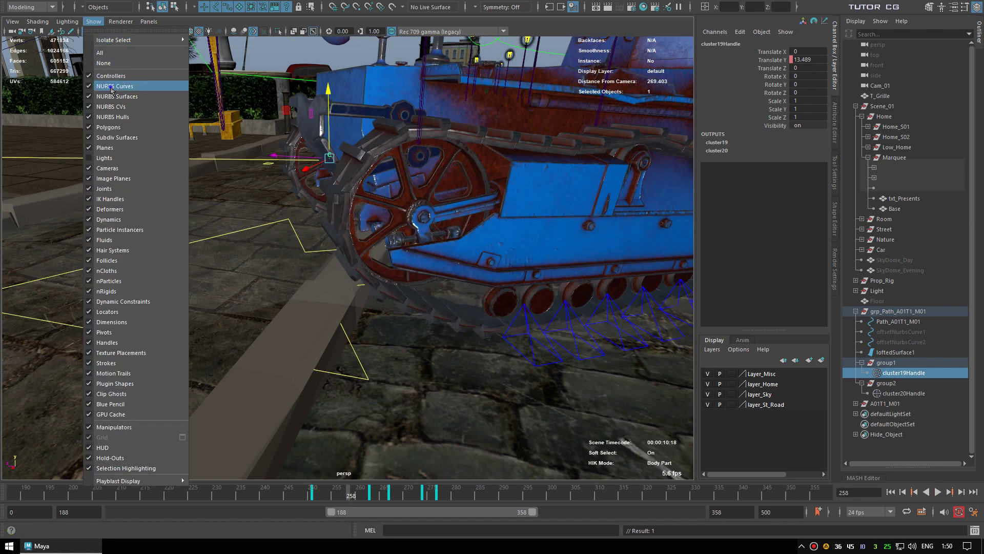
click(347, 372)
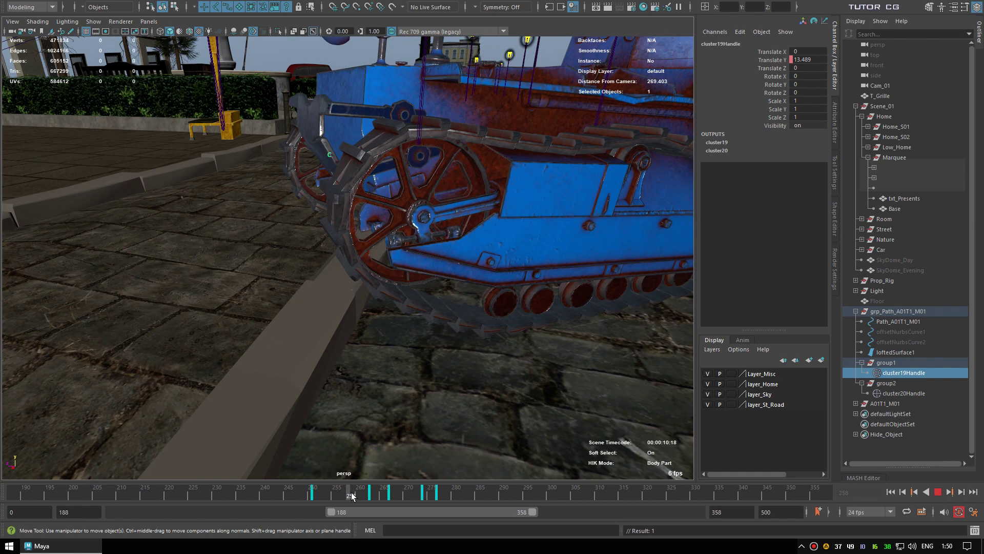
Step: From a side view, lower cluster19Handle at frame 263 to reduce track lift, then play back
mouse_move(350, 495)
mouse_down()
mouse_move(431, 511)
mouse_move(318, 501)
mouse_up()
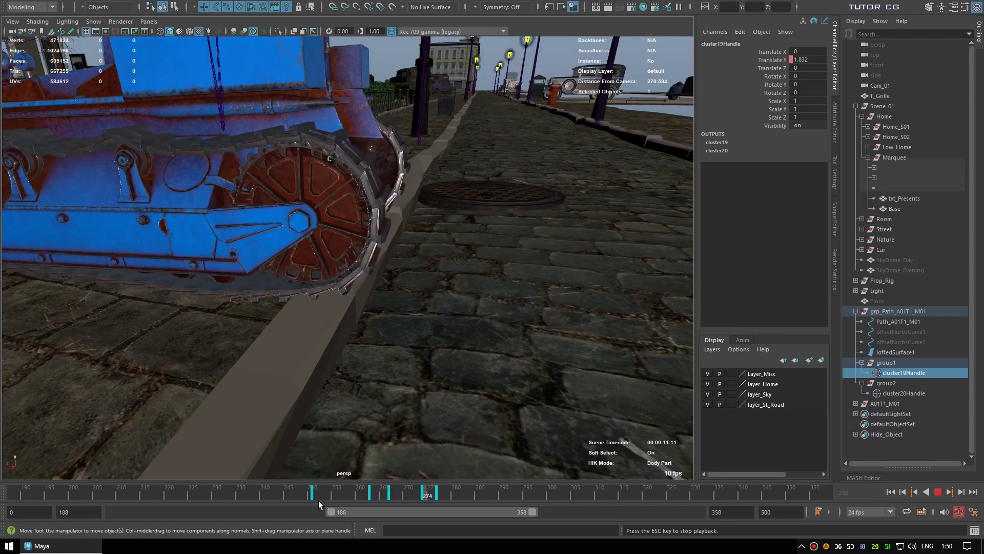
drag(318, 500, 380, 500)
mouse_move(461, 373)
alt+mouse_down()
mouse_move(468, 364)
mouse_move(378, 334)
mouse_move(368, 349)
alt+mouse_up()
key(alt+period)
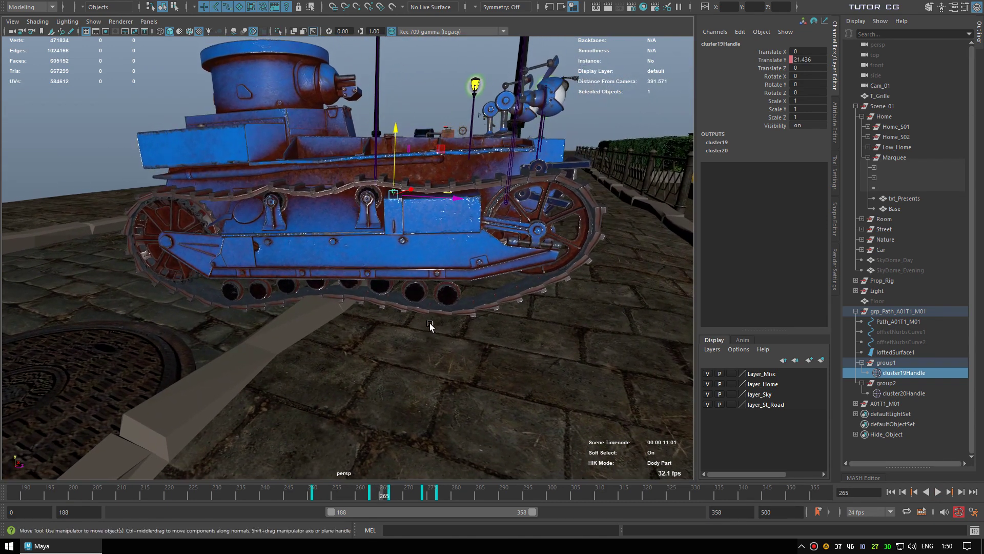
key(alt+period)
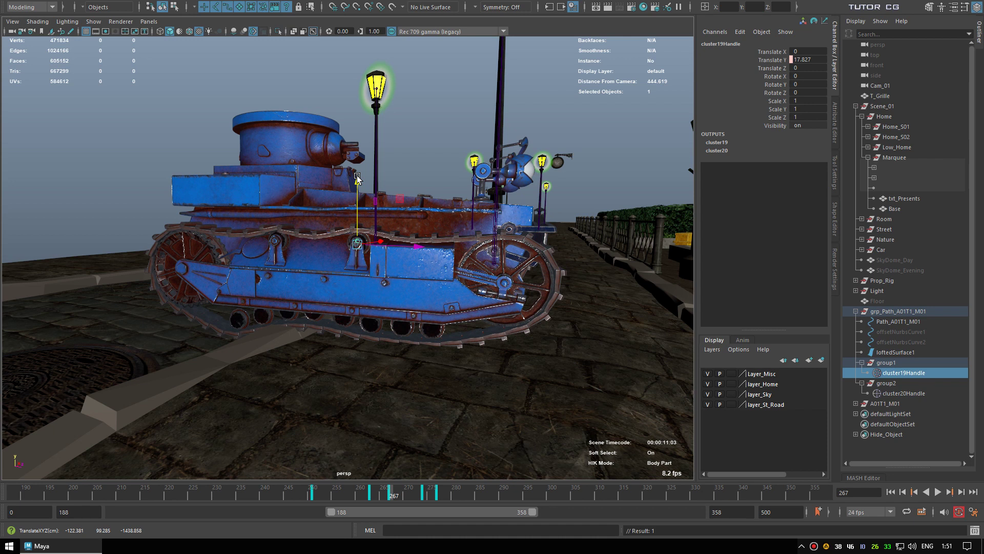
drag(372, 496, 374, 495)
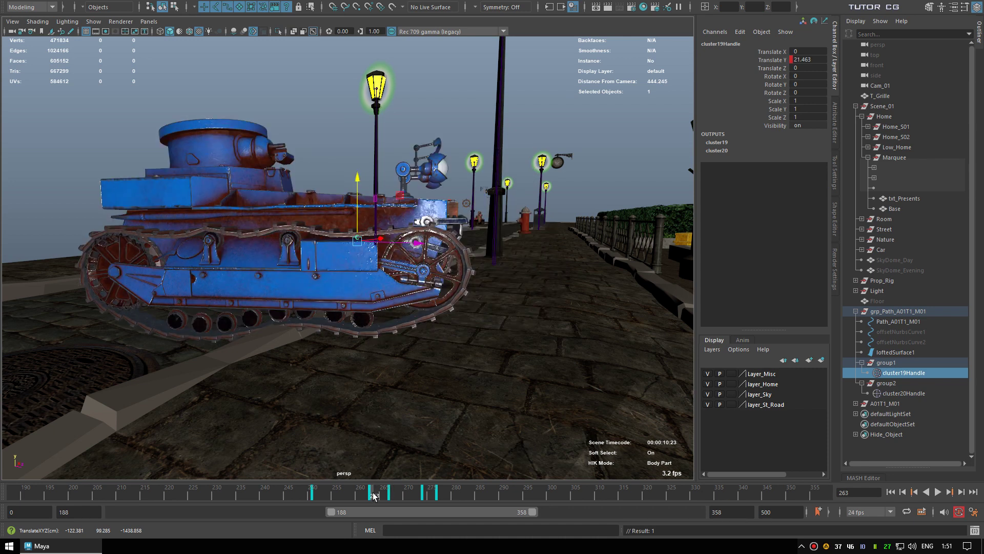
drag(357, 175, 357, 183)
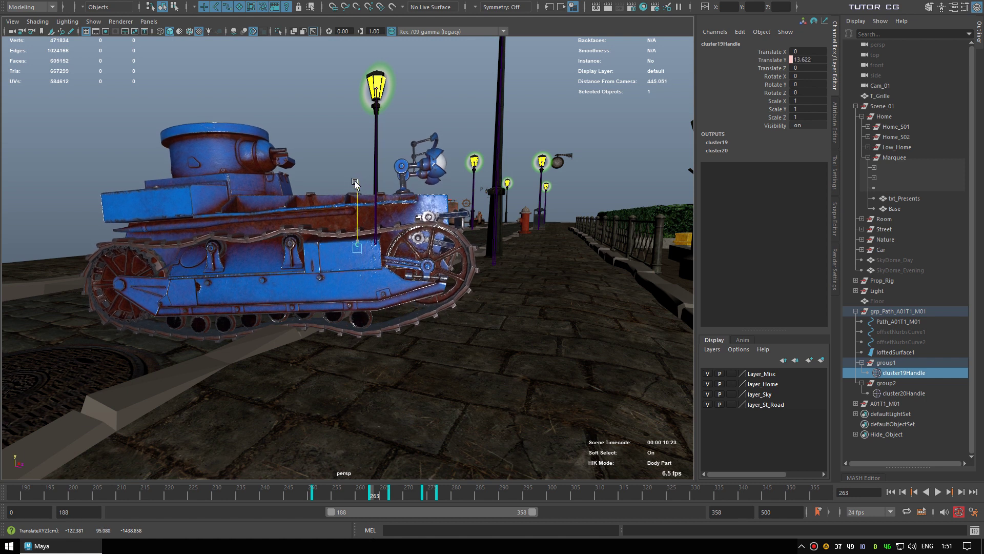
key(alt+v)
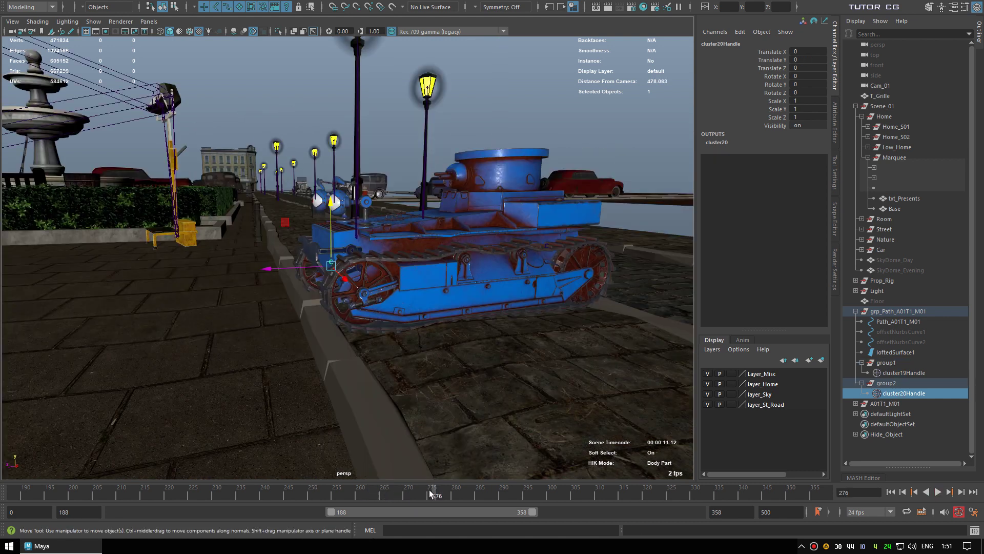
Step: Key cluster20Handle at frame 276, play through, then scrub back to frame 286
key(s)
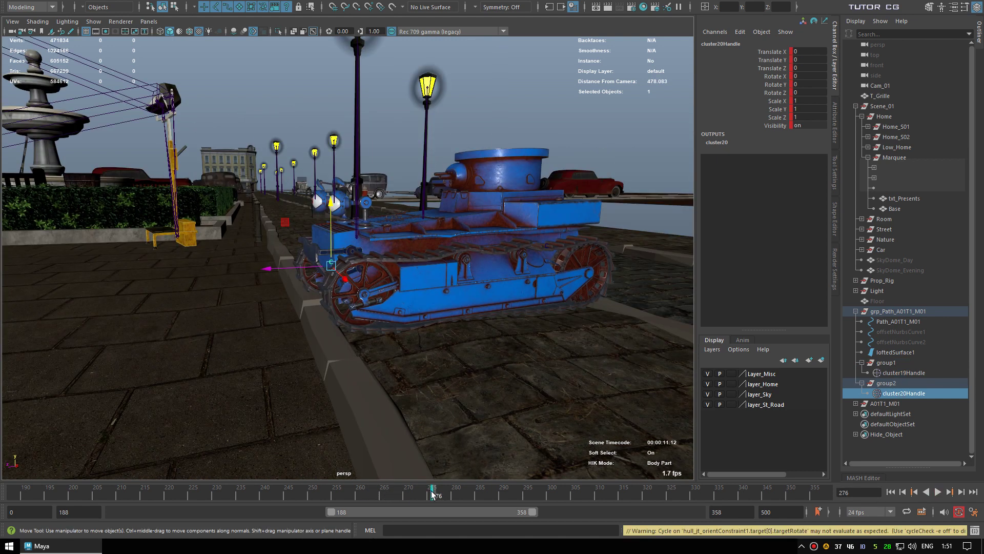
key(alt+v)
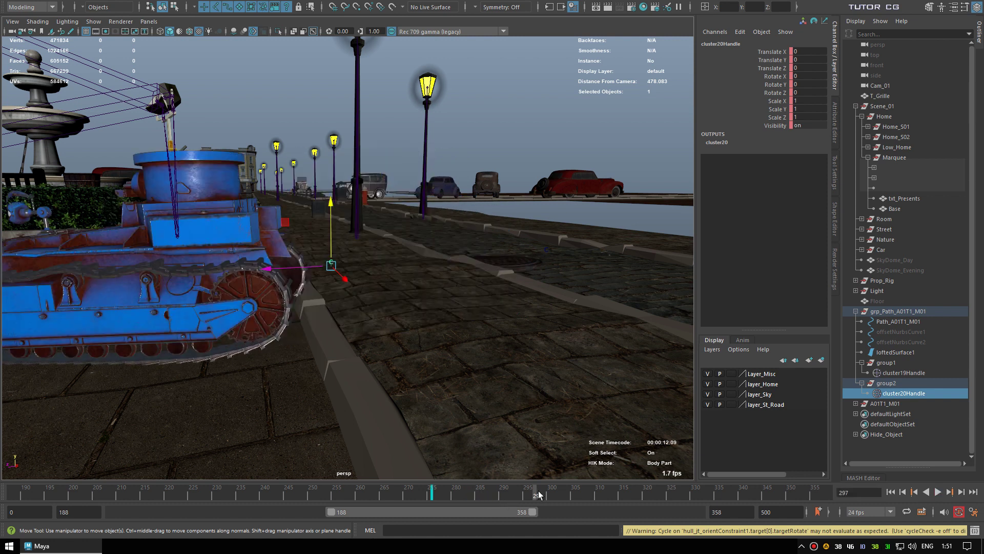
click(538, 496)
drag(538, 494, 484, 494)
Step: Raise cluster20Handle in Y across frames 280–292 to lift the track end over the curb, then play back
scroll(330, 381, up, 4)
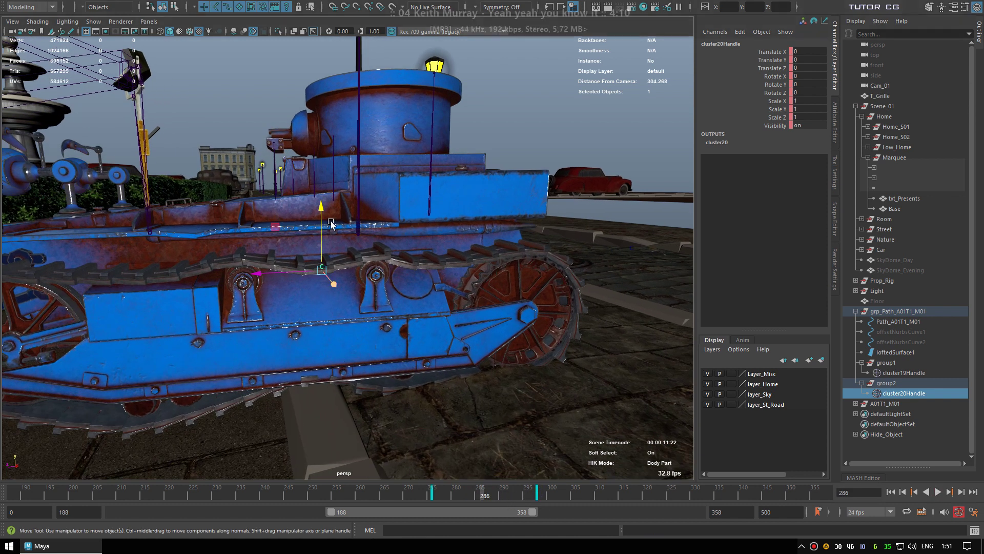
drag(321, 231, 318, 185)
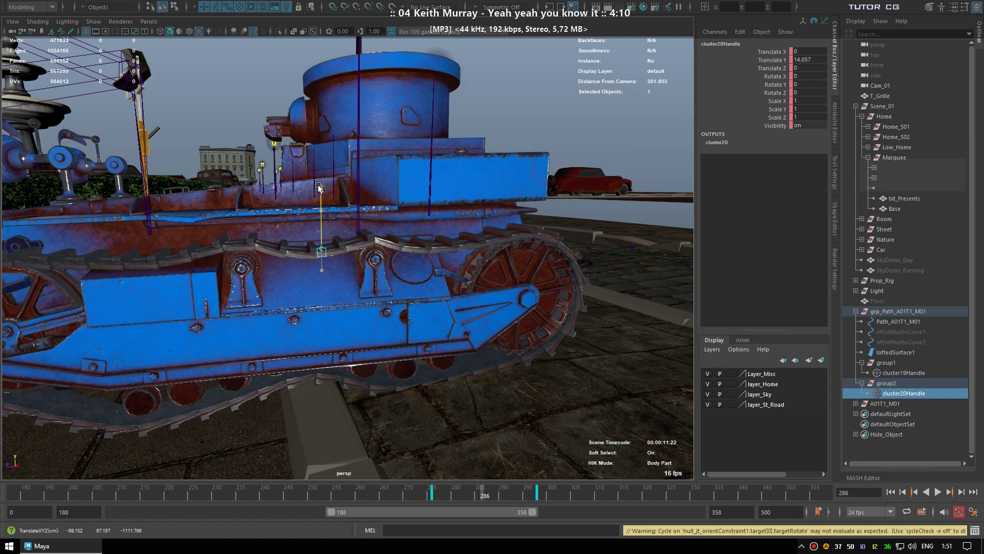
key(alt+period)
key(alt+period)
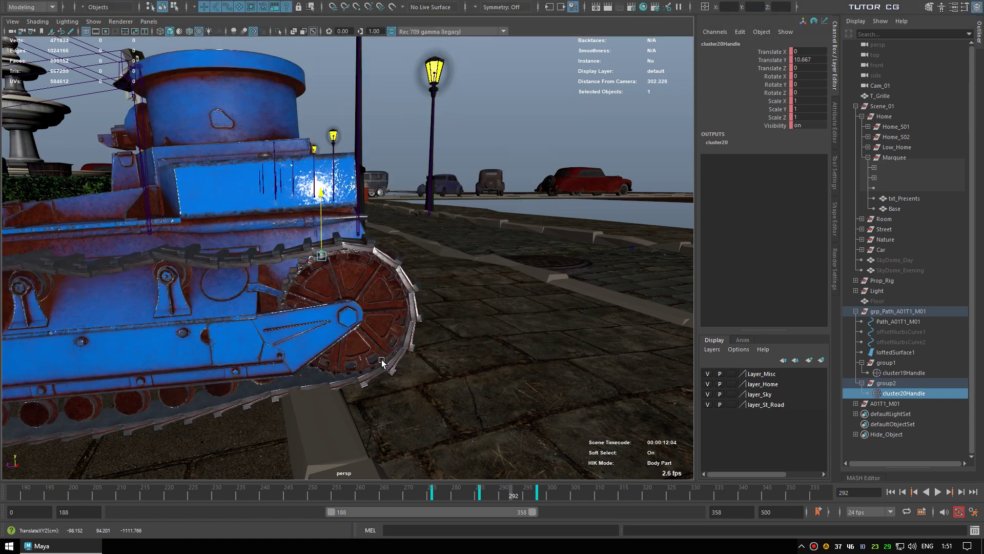
key(alt+period)
key(alt+period)
key(alt+period)
key(alt+period)
key(alt+comma)
key(alt+comma)
key(alt+comma)
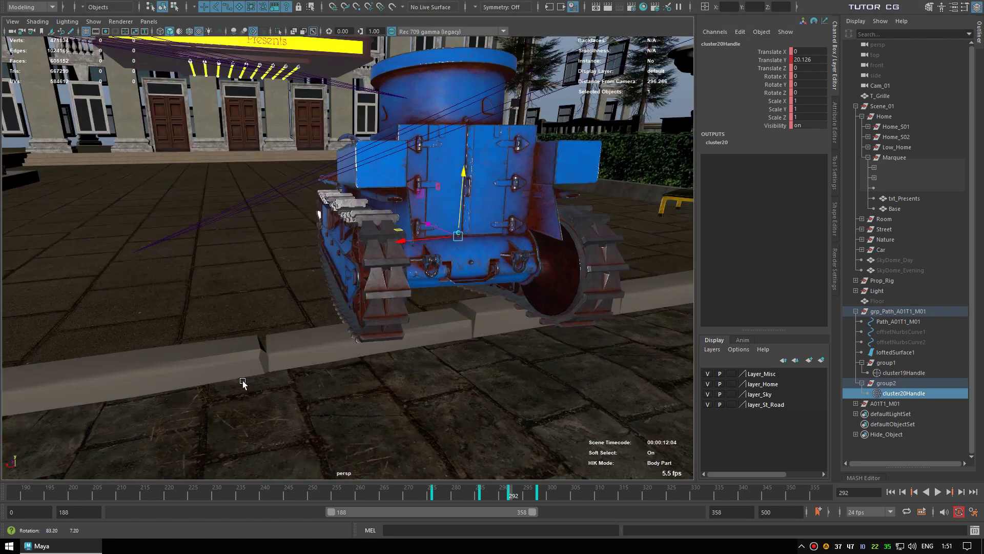
key(alt+comma)
key(alt+comma)
key(alt+comma)
key(alt+comma)
key(alt+comma)
key(alt+comma)
key(alt+comma)
middle_drag(347, 326, 349, 336)
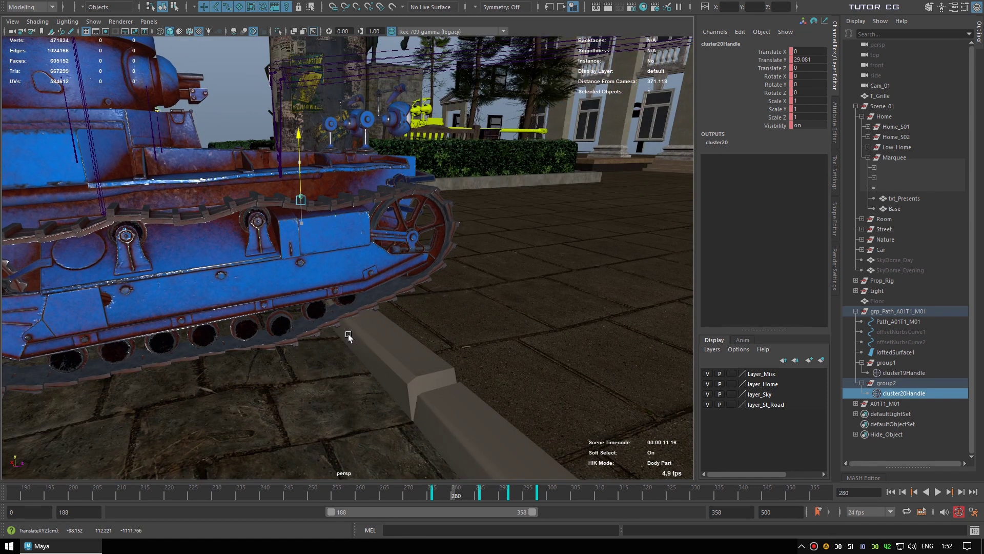
key(alt+v)
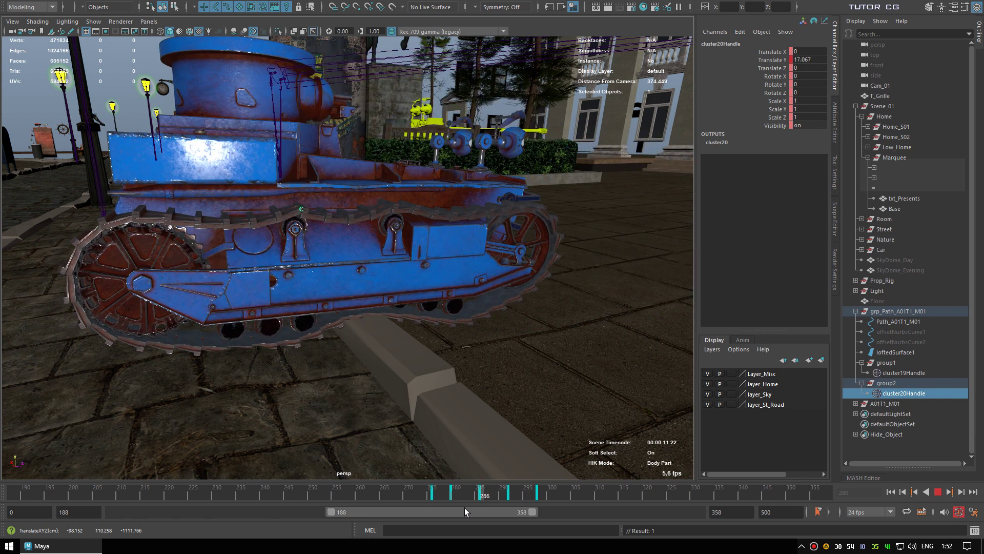
click(455, 506)
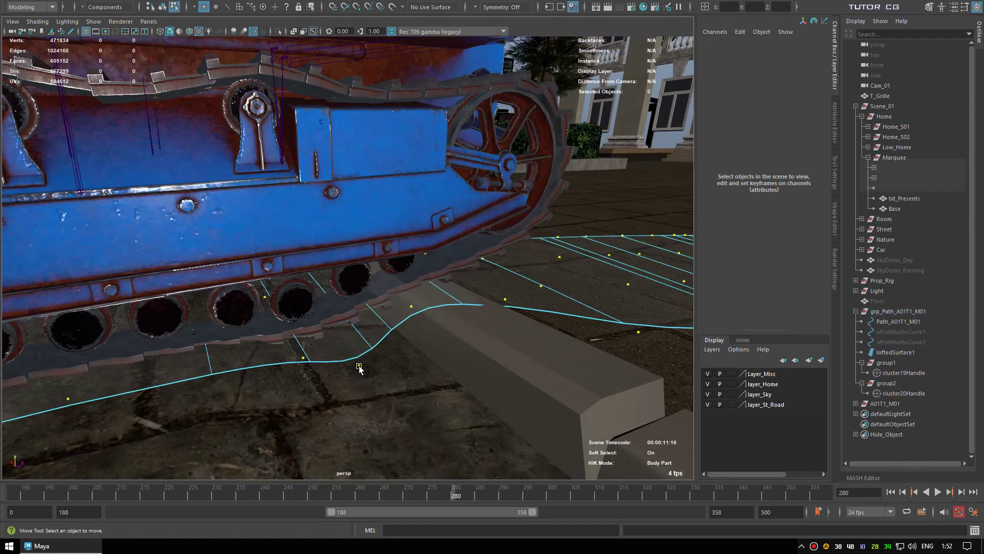
Step: Raise two neighbouring loftedSurface1 control points up onto the curb and frame the tank and curb
drag(359, 321, 353, 273)
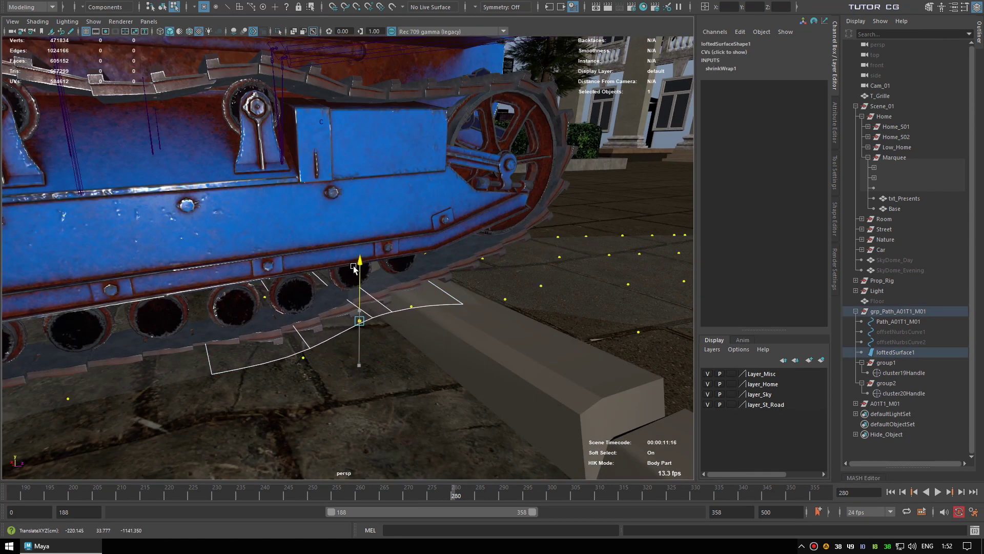
drag(406, 316, 416, 275)
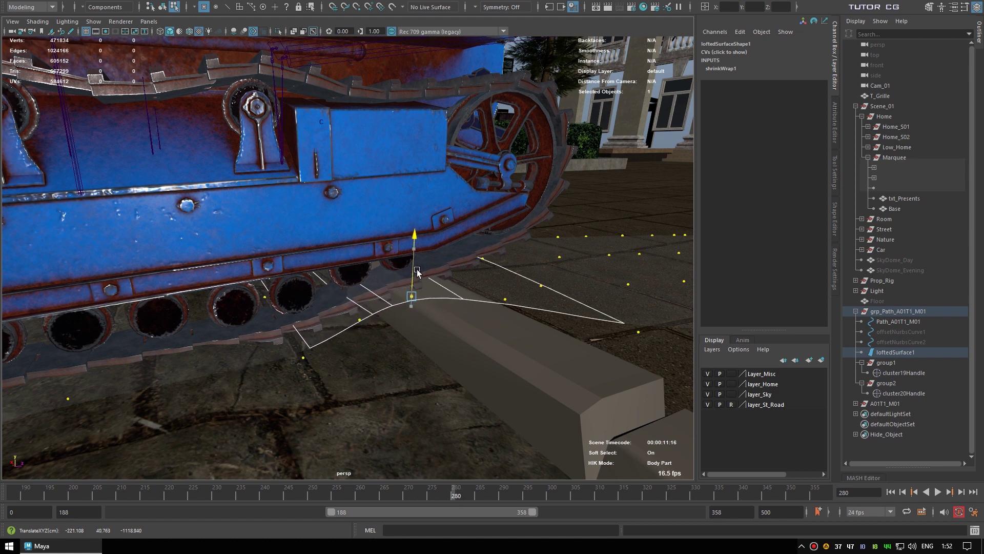
mouse_move(530, 354)
alt+mouse_down()
mouse_move(352, 325)
mouse_move(351, 299)
alt+mouse_up()
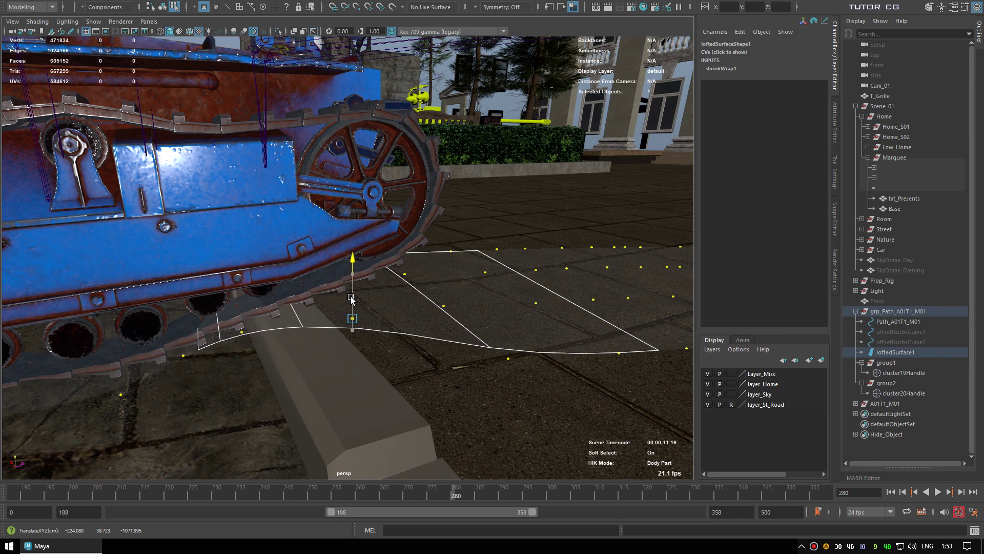
alt+middle_drag(317, 334, 325, 260)
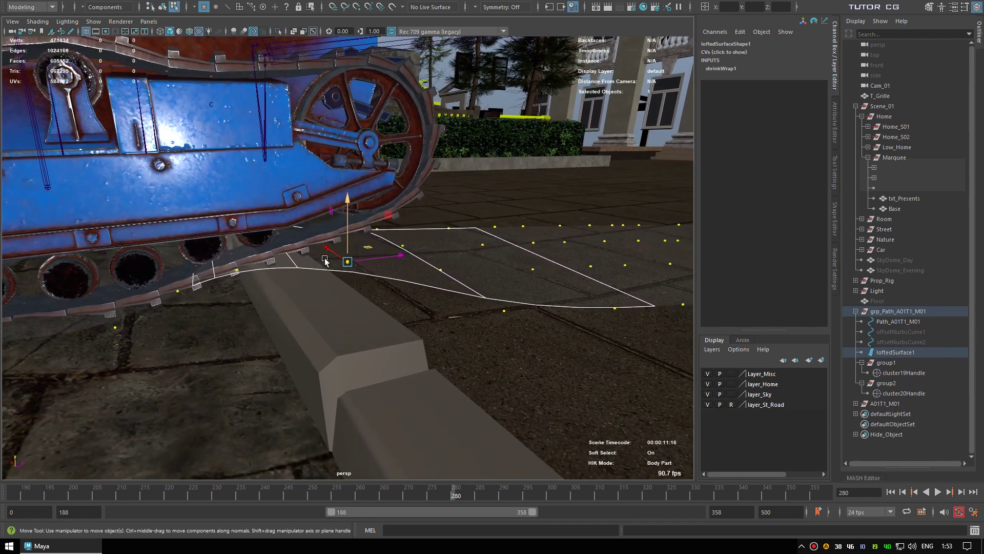
Step: Play back to watch the tracks climb the curb, stopping near frame 294, then view side-on
key(alt+v)
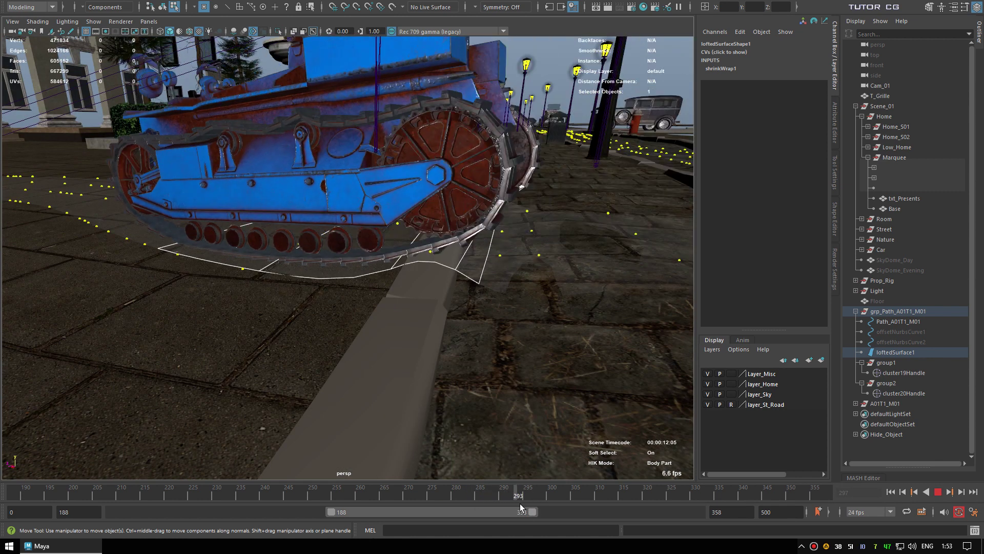
key(Escape)
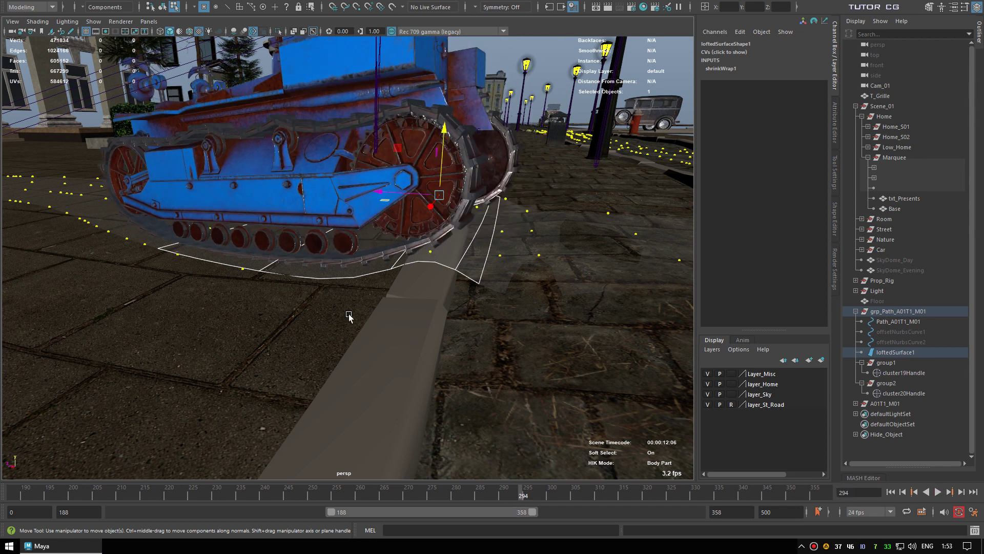
alt+drag(398, 356, 427, 326)
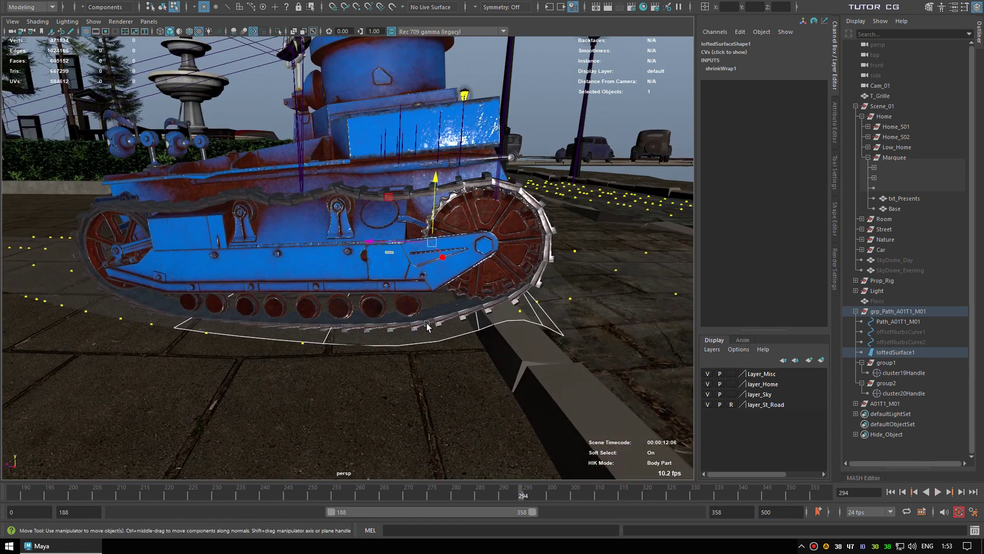
Step: Lower cluster20Handle to about 20.5 Translate Y and review playback around frames 280–292
click(881, 392)
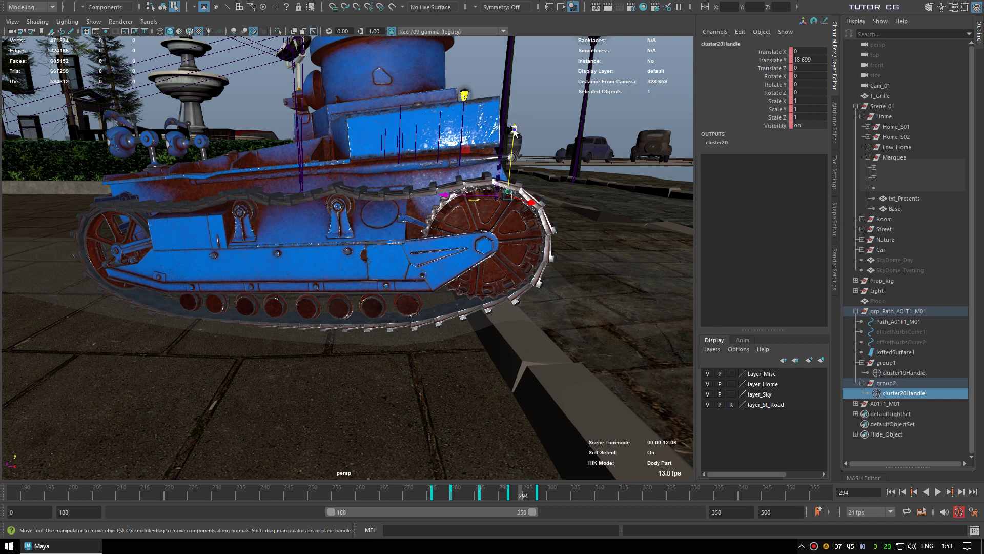
drag(514, 131, 511, 152)
key(alt+v)
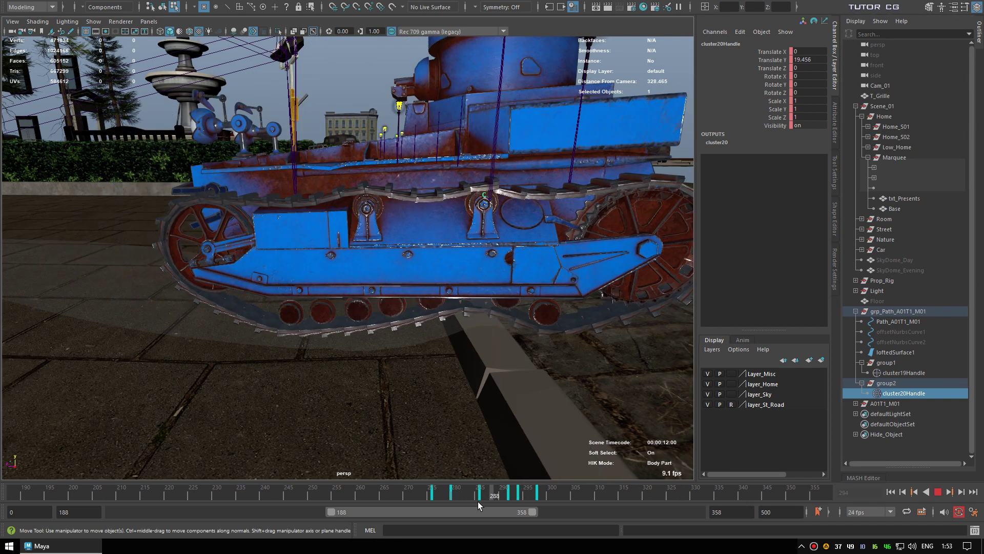
drag(509, 496, 444, 497)
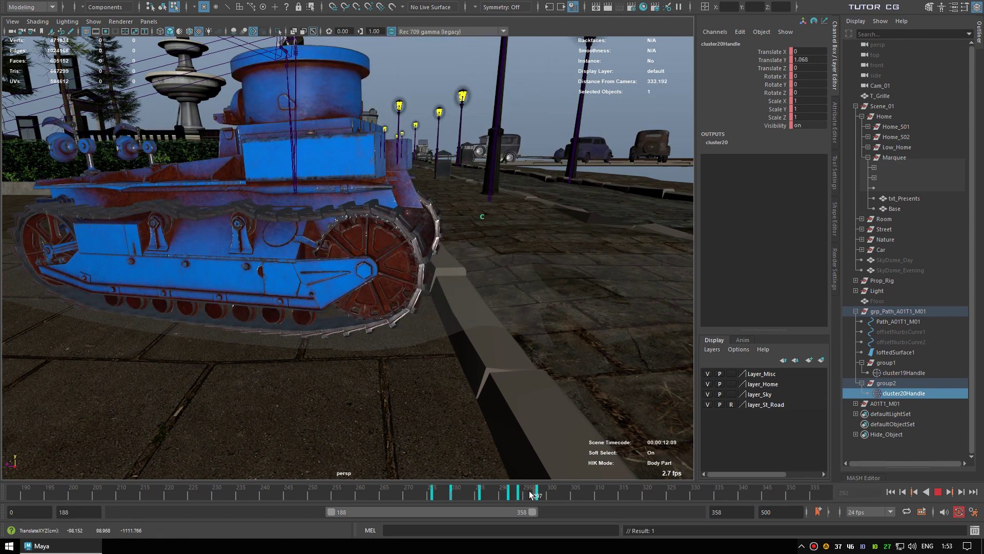
key(alt+v)
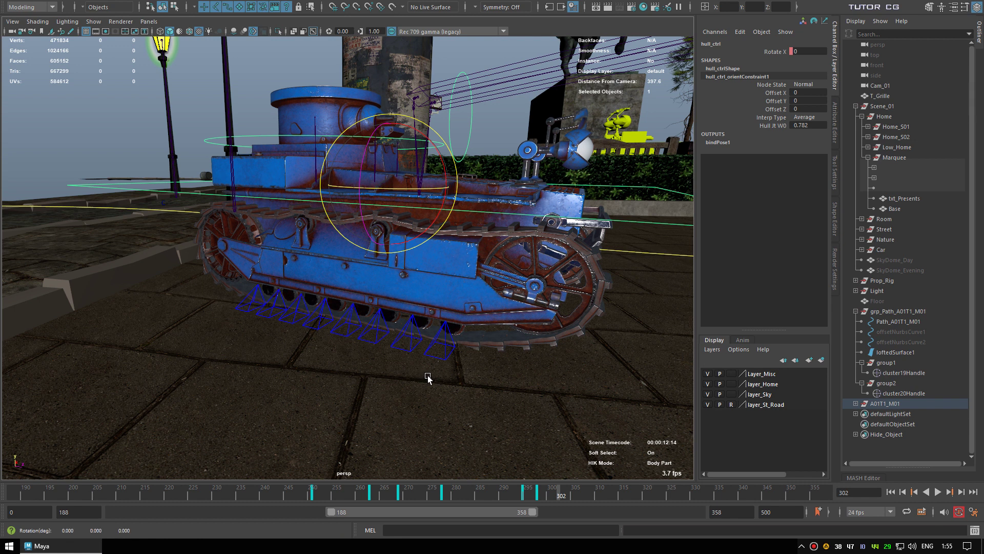
Step: Key hull_ctrl Rotate X at -2.757 on frame 302, 3 on frame 304, and 0 on frame 306
middle_drag(427, 377, 430, 378)
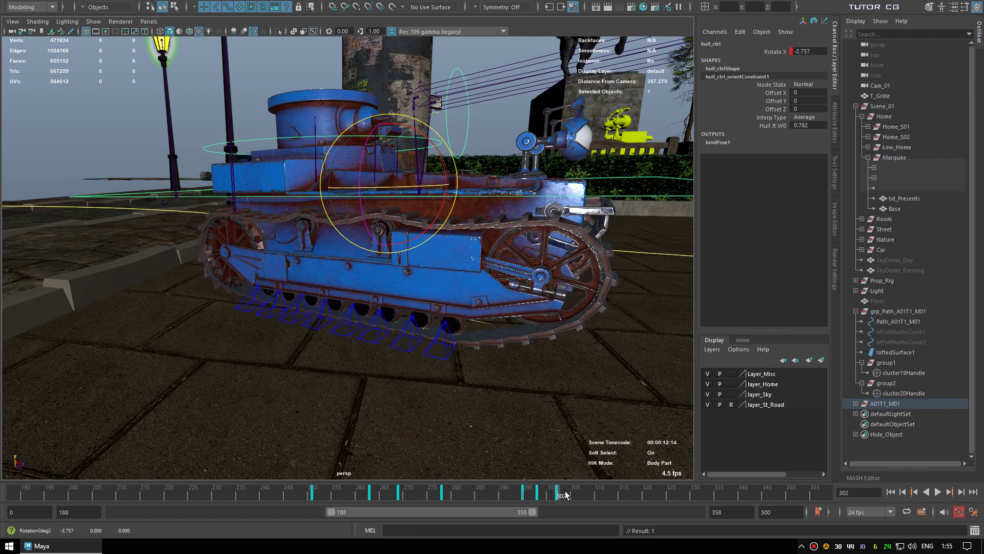
drag(566, 494, 571, 495)
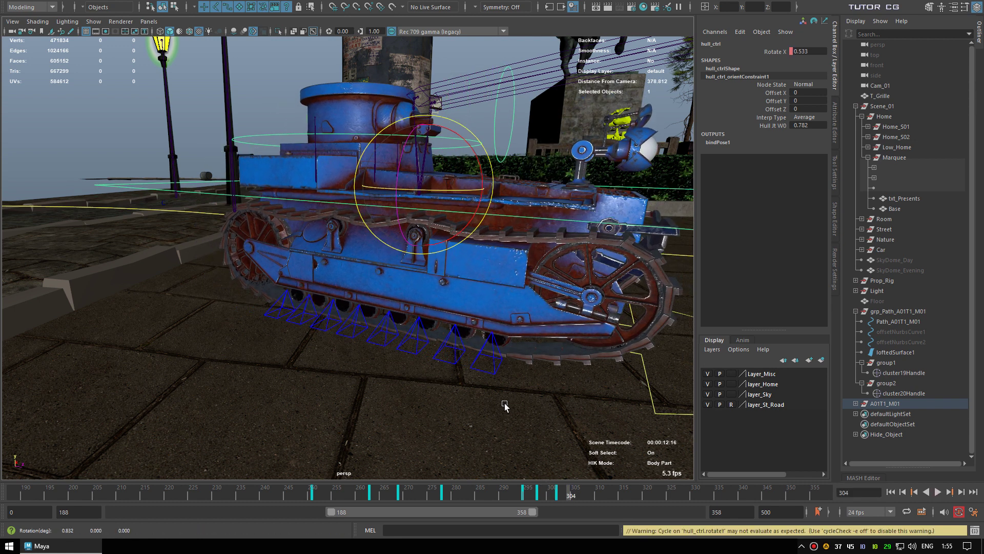
middle_drag(509, 406, 496, 406)
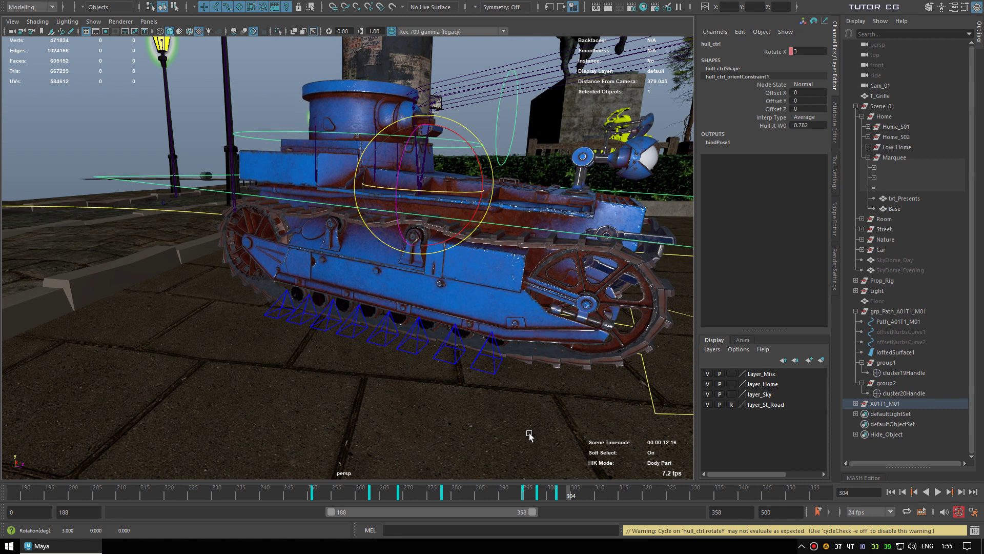
key(s)
click(580, 495)
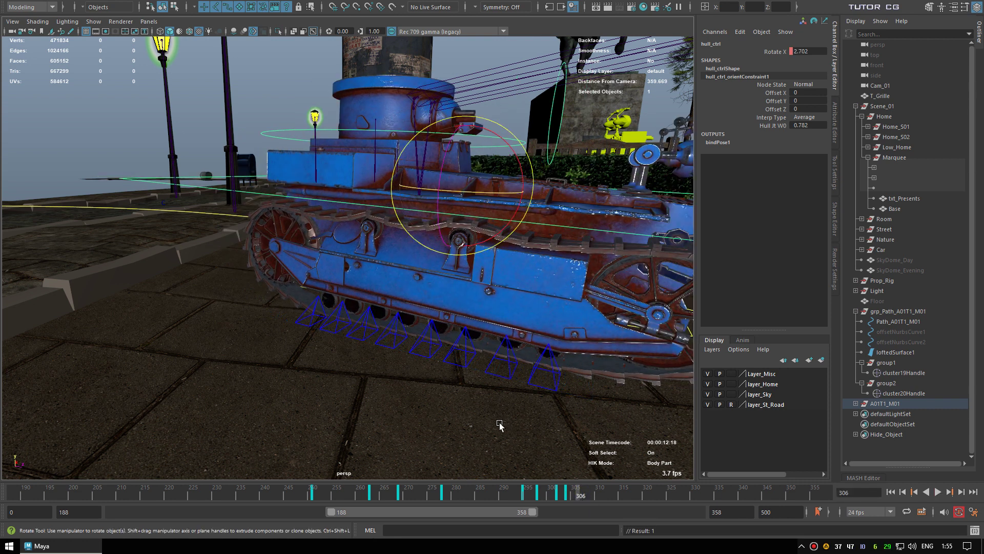
middle_drag(499, 427, 501, 431)
drag(544, 490, 533, 491)
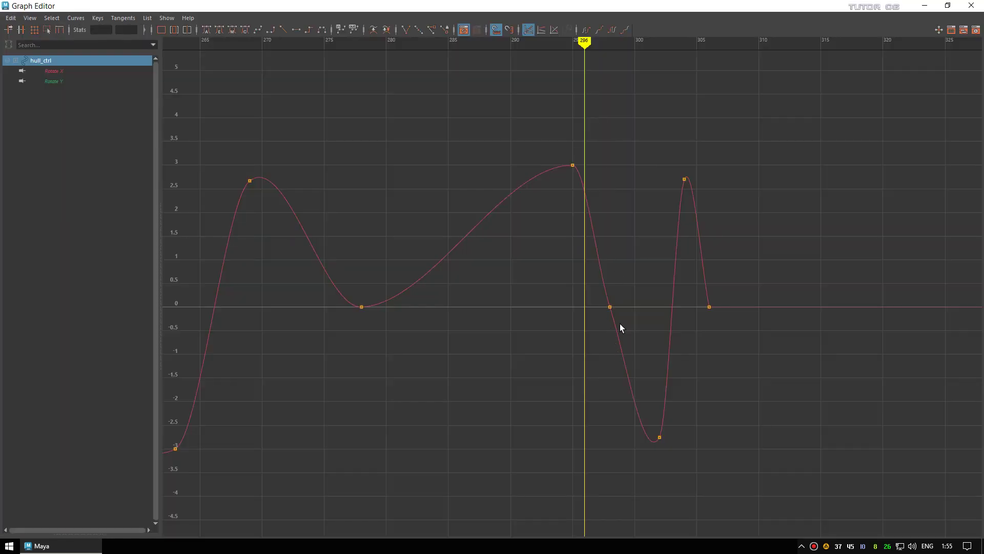
Step: Retime the hull Rotate X keys, moving the peak to about frame 289 and the low key earlier
click(570, 163)
alt+middle_drag(536, 220, 474, 248)
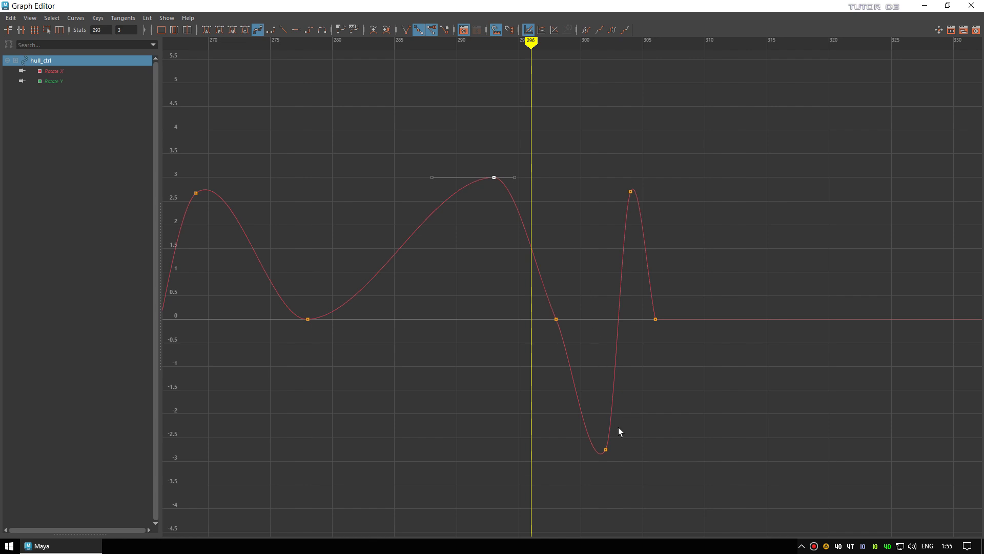
click(628, 373)
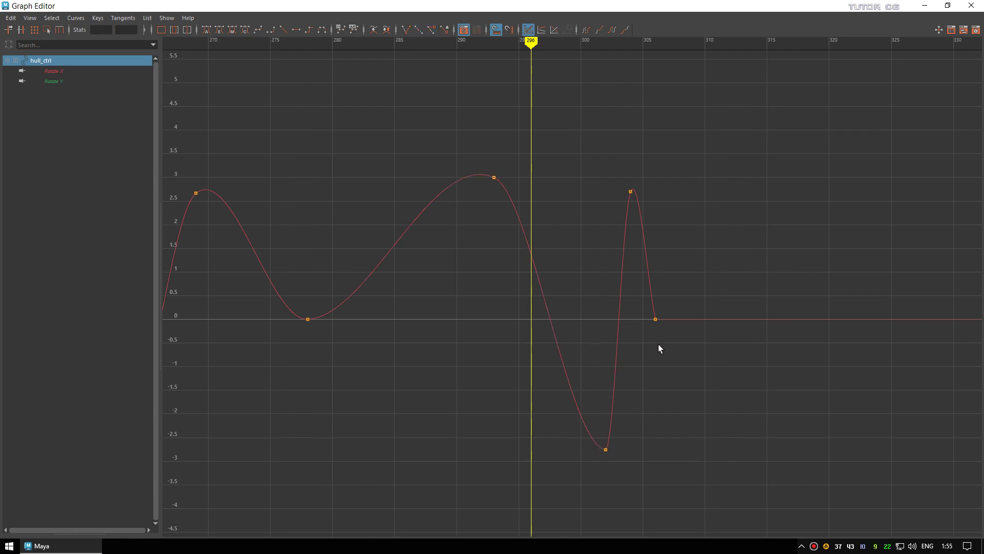
drag(672, 332, 651, 317)
alt+middle_drag(649, 243, 571, 229)
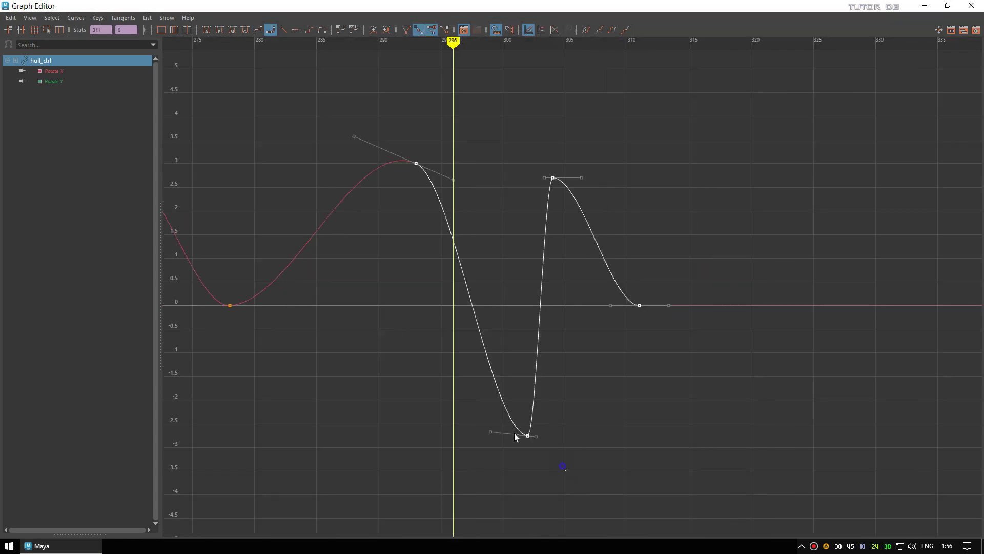
click(528, 435)
shift+middle_drag(572, 391, 490, 388)
click(415, 163)
shift+middle_drag(369, 125, 332, 125)
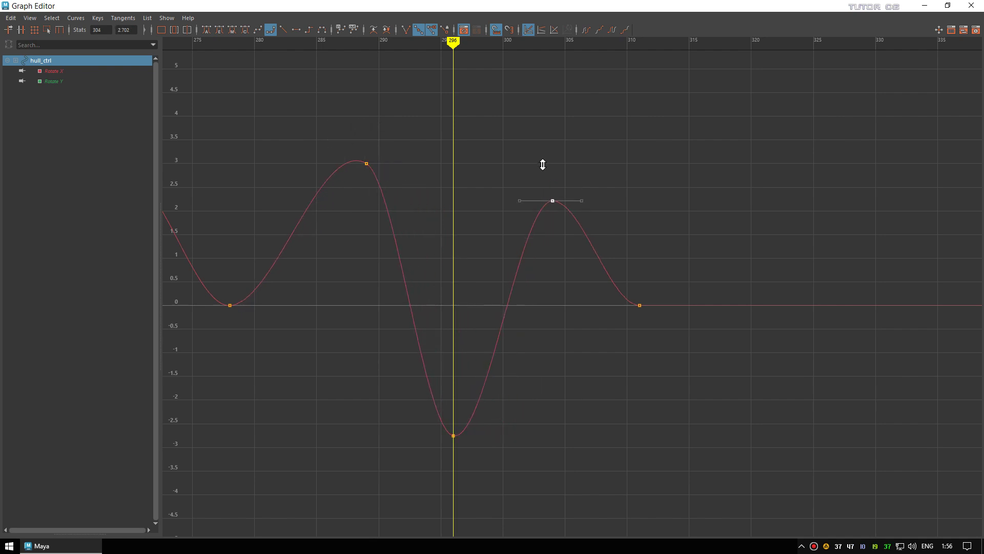
shift+middle_drag(451, 347, 450, 332)
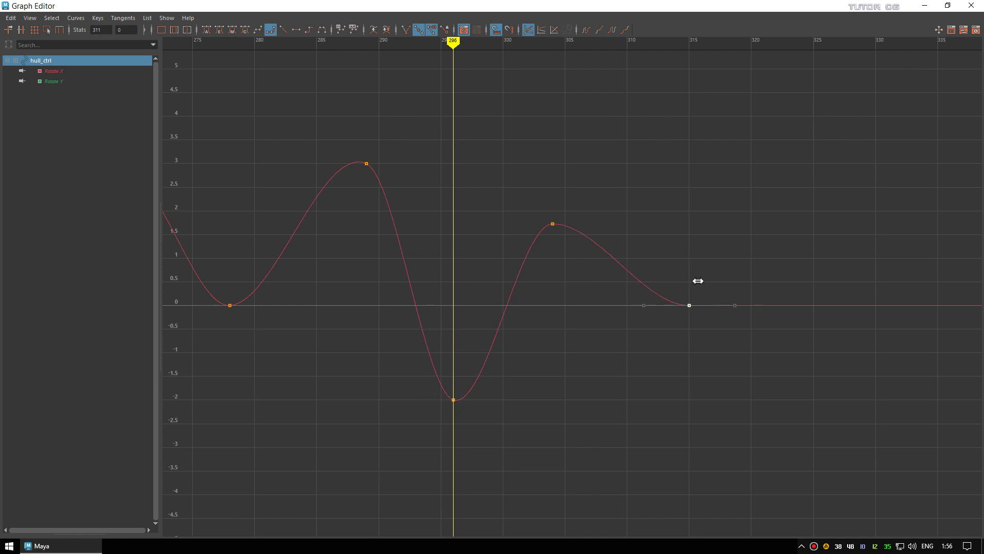
Step: Give the later Rotate X keys Spline tangents and angle the final key's out-tangent downward
shift+drag(574, 421, 307, 106)
click(260, 33)
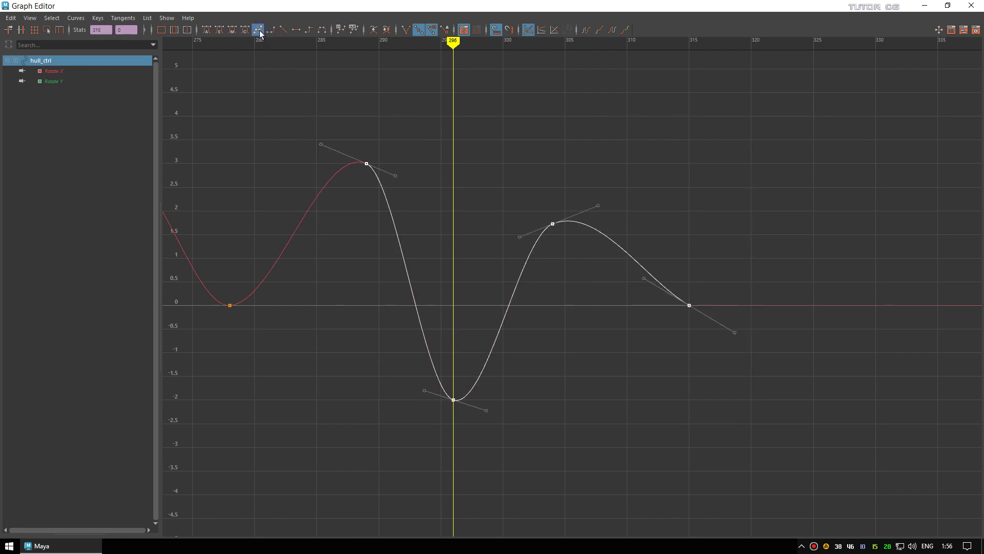
drag(727, 322, 742, 347)
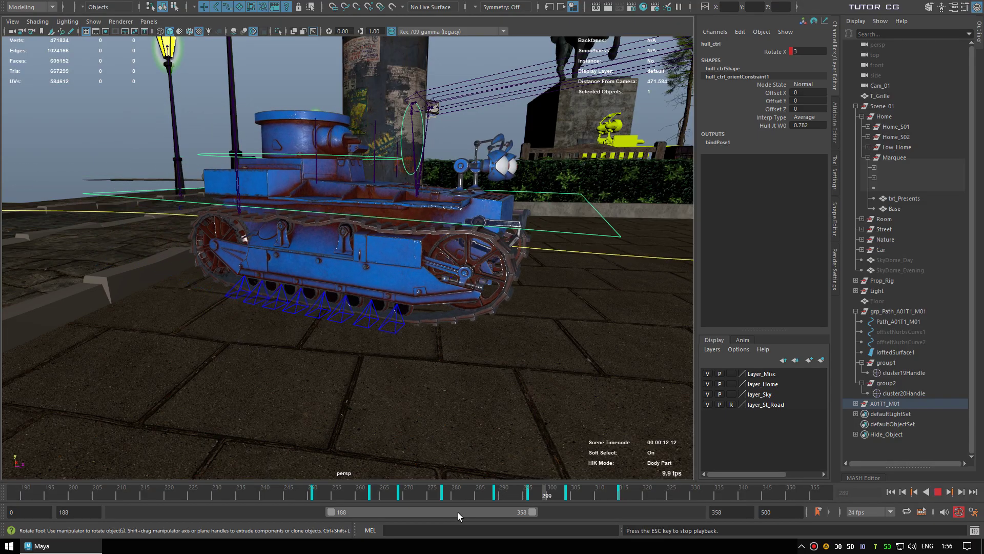
Step: Set the playback range to frames 260–430 and slide loftedSurface1's edge CVs along X toward the tank
mouse_move(456, 513)
mouse_down()
mouse_move(503, 515)
mouse_move(483, 496)
mouse_up()
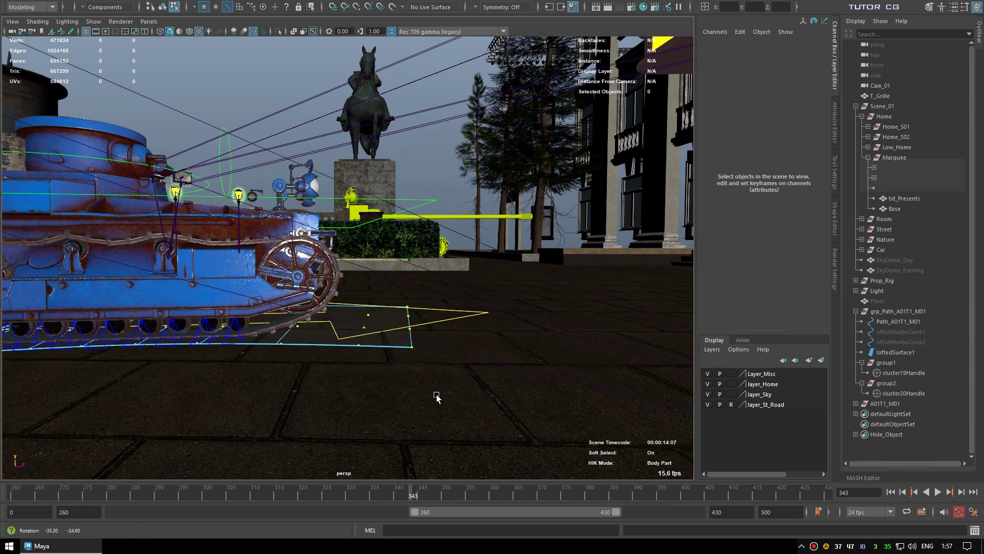
drag(398, 281, 398, 279)
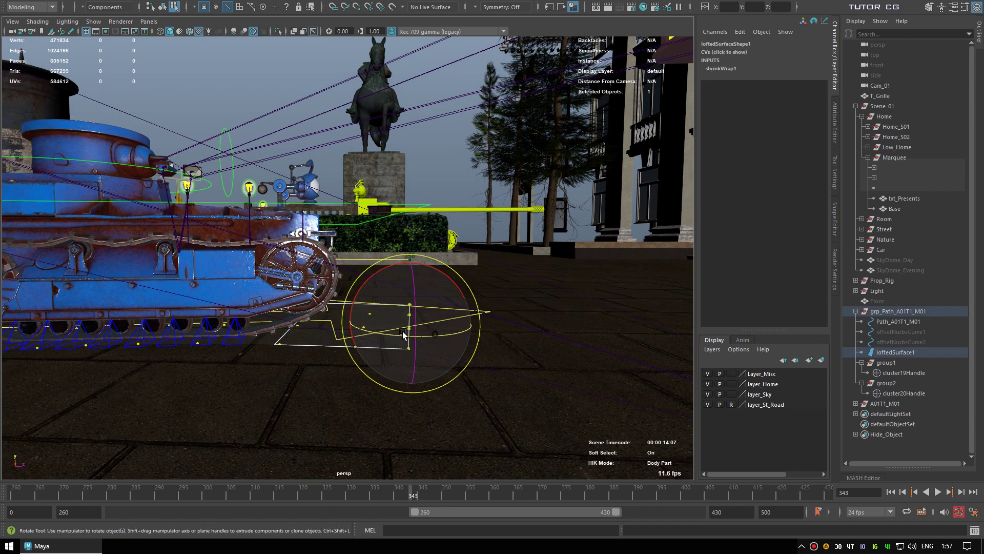
mouse_move(259, 376)
alt+mouse_down()
mouse_move(556, 357)
mouse_move(636, 372)
alt+mouse_up()
key(w)
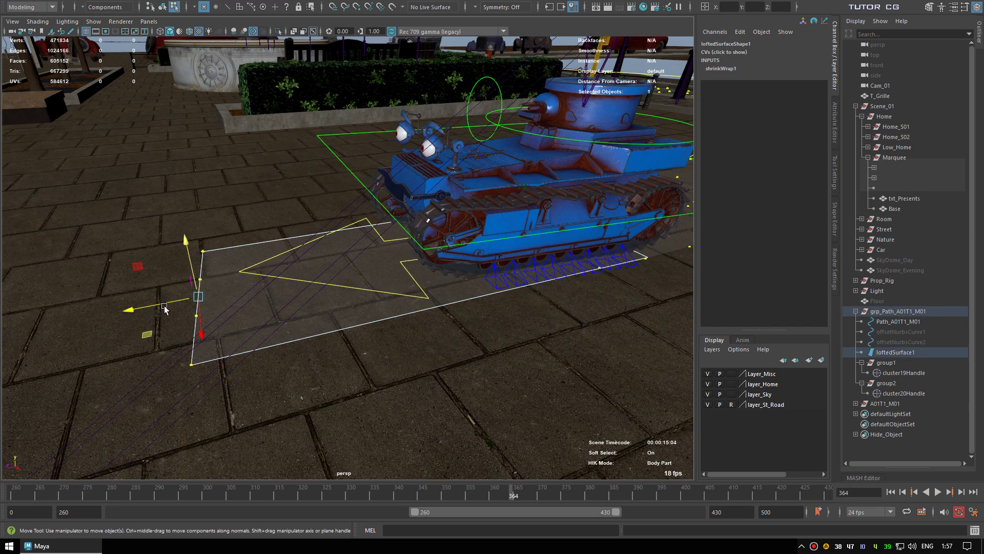
mouse_move(164, 308)
mouse_down()
mouse_move(308, 293)
mouse_move(398, 266)
mouse_up()
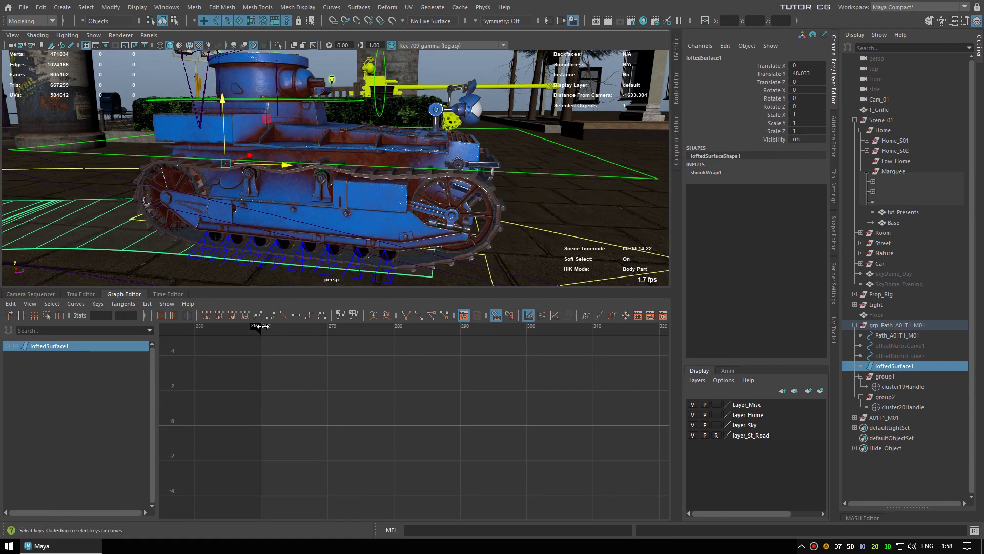
Step: Key hull_ctrl Rotate X tilted to 3 at frame 362 and tilting back at frame 367
key(a)
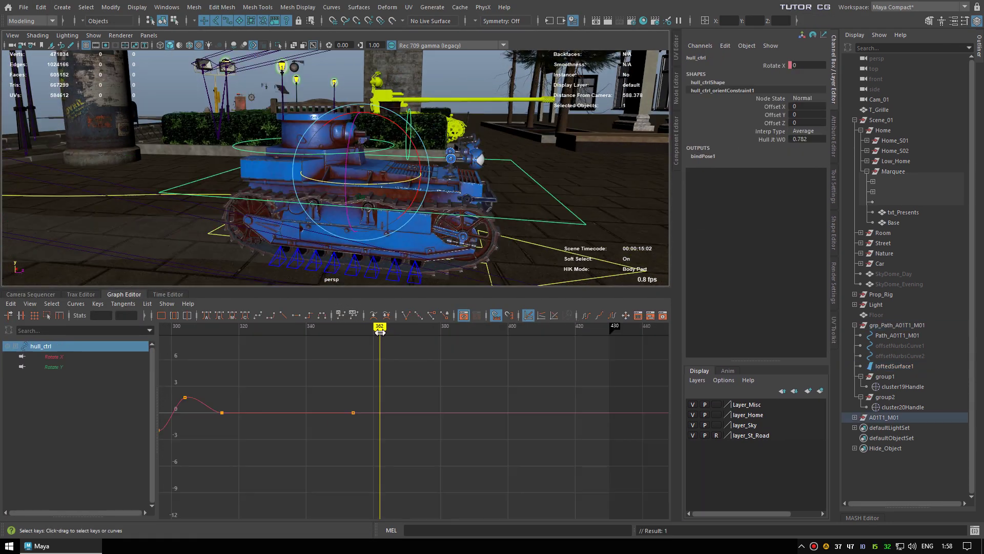
drag(392, 130, 395, 141)
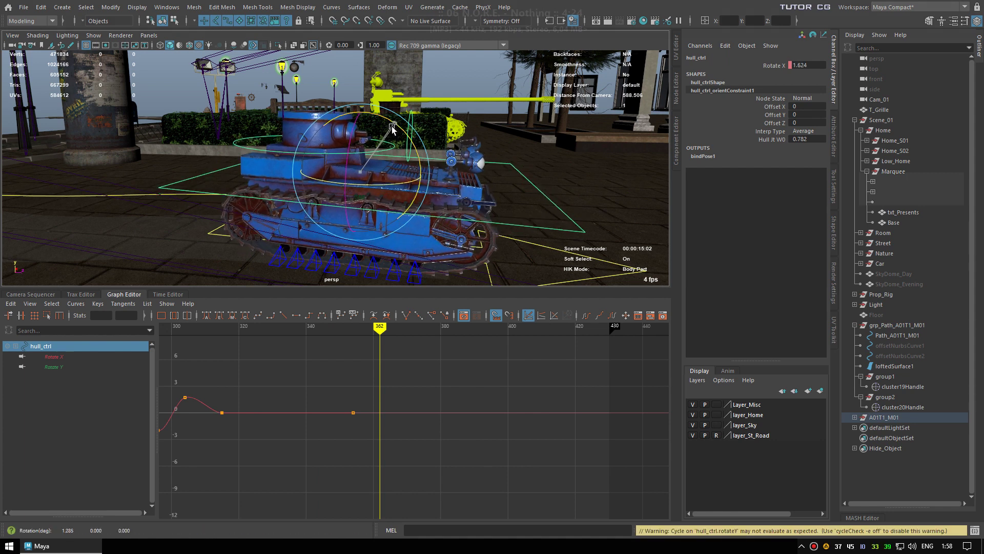
key(s)
scroll(412, 394, up, 3)
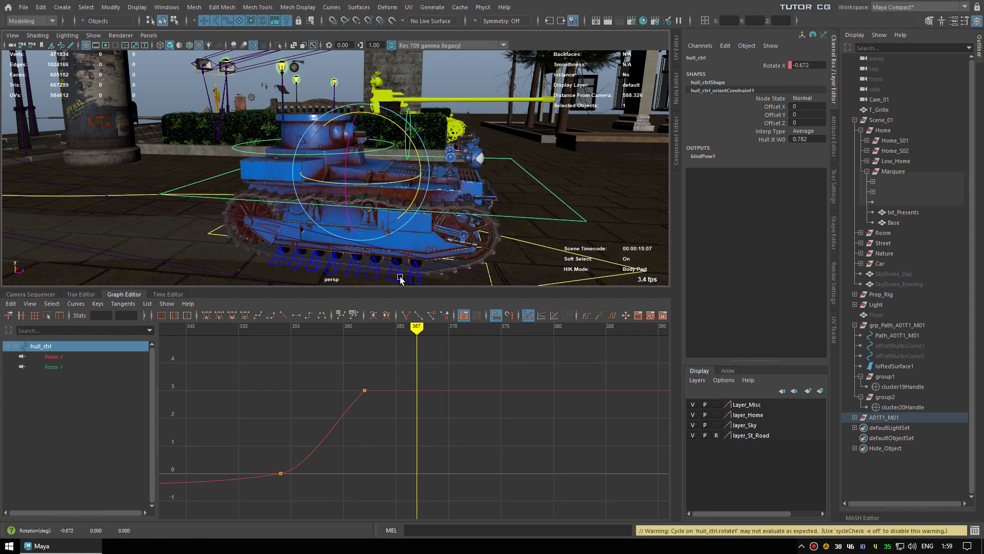
key(s)
scroll(413, 388, down, 5)
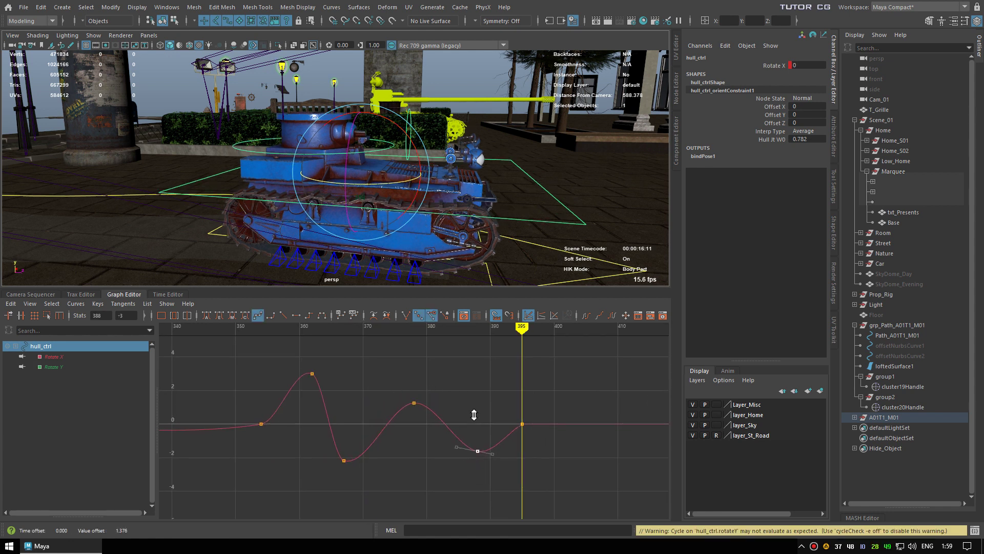
Step: Move the frame 395 key to about frame 400 and raise the frame 390 key slightly
shift+middle_drag(513, 402, 547, 404)
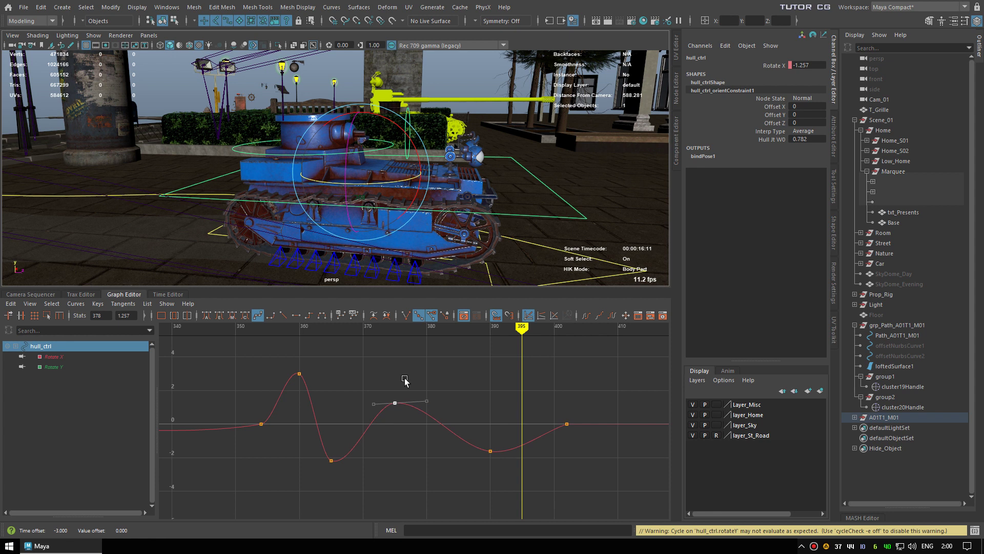
scroll(461, 409, down, 4)
shift+middle_drag(444, 418, 446, 411)
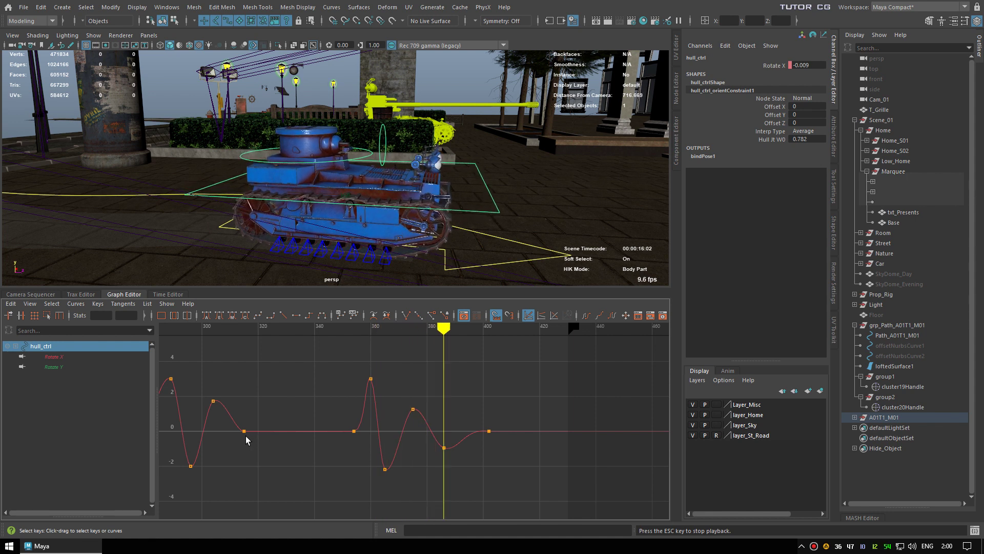
Step: Region-scale the second rocking section's keys shorter so they end earlier, then replay from frame 350
key(Escape)
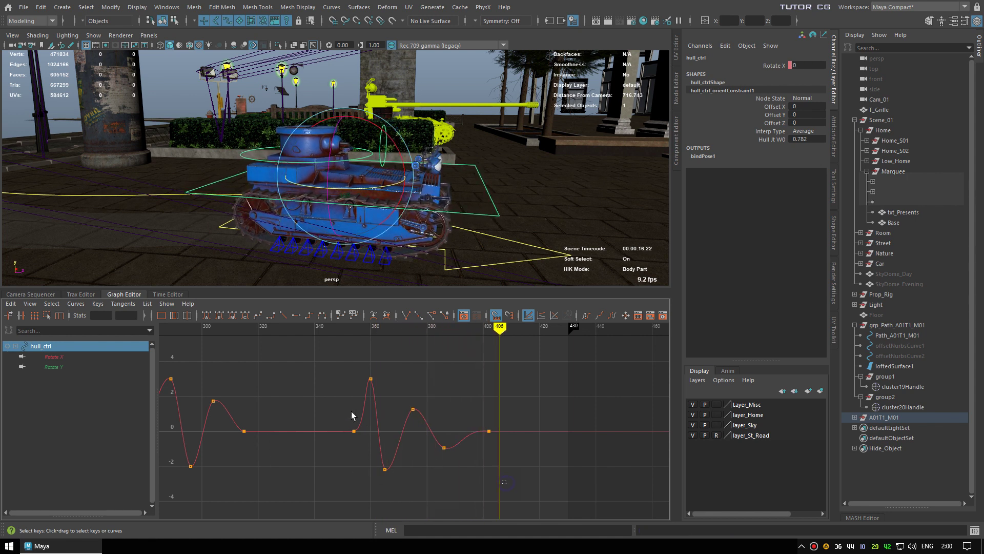
click(354, 418)
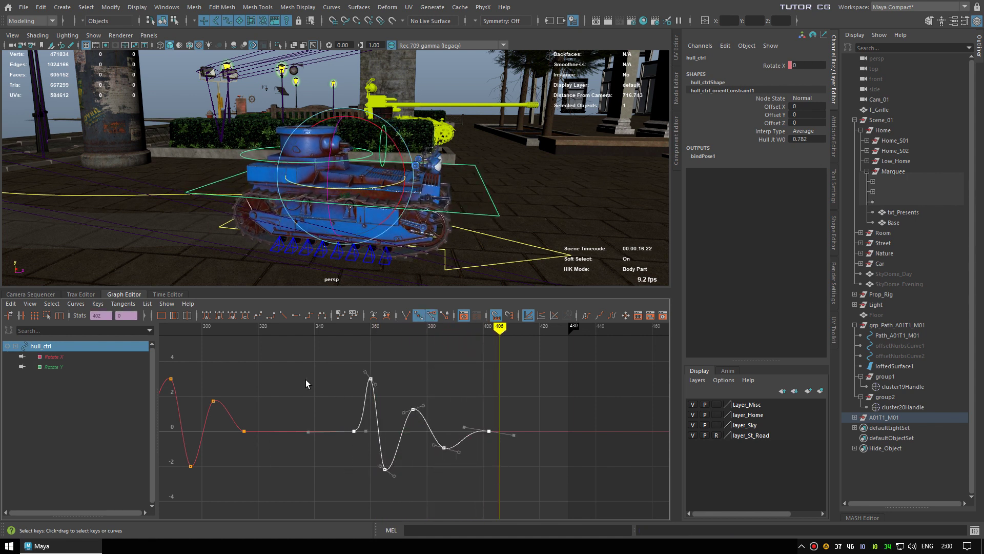
click(46, 315)
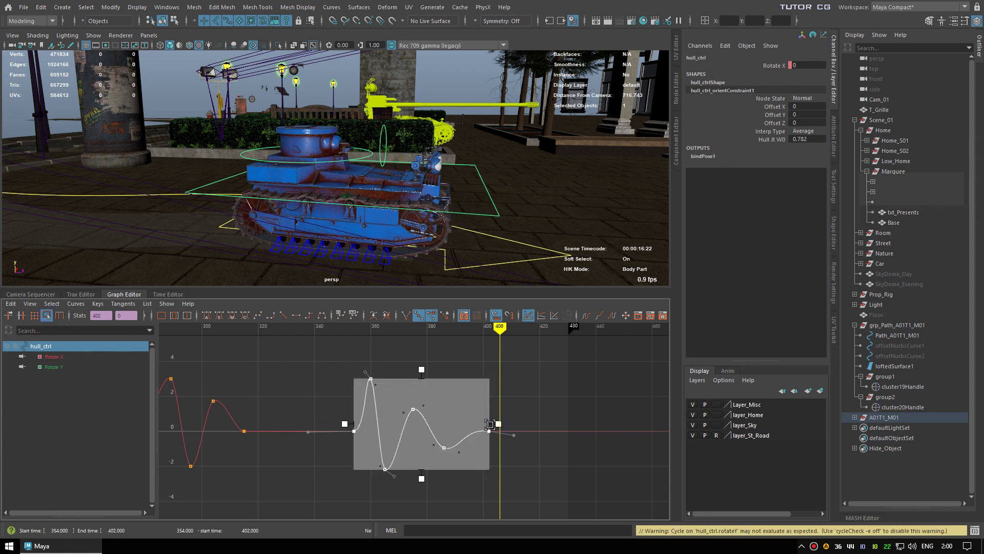
drag(504, 431, 480, 425)
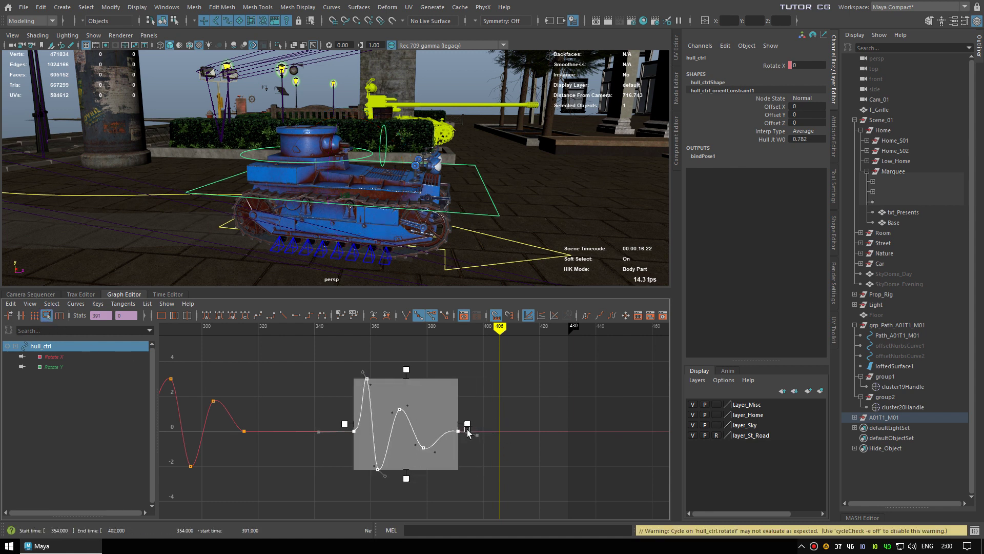
key(alt+shift+v)
key(alt+v)
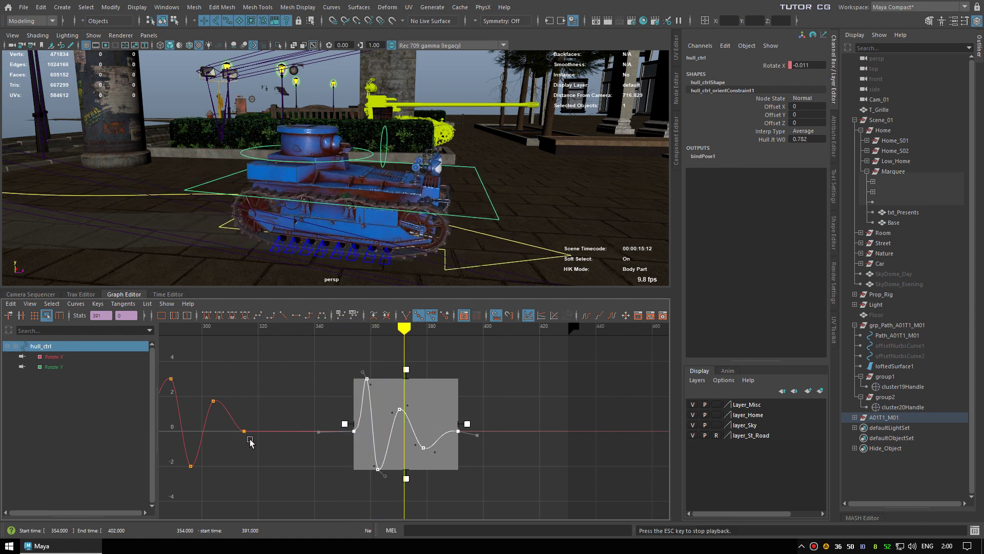
Step: Shift the last two keys a frame earlier and nudge the frame 383 key back, replaying to check
drag(410, 457, 467, 421)
shift+middle_drag(441, 390, 437, 390)
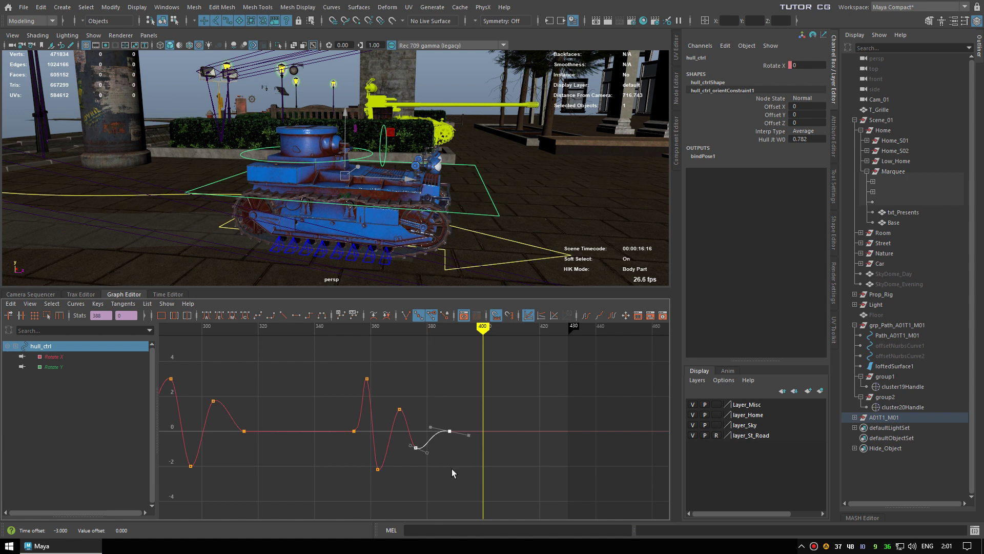
alt+shift+right_drag(422, 389, 461, 402)
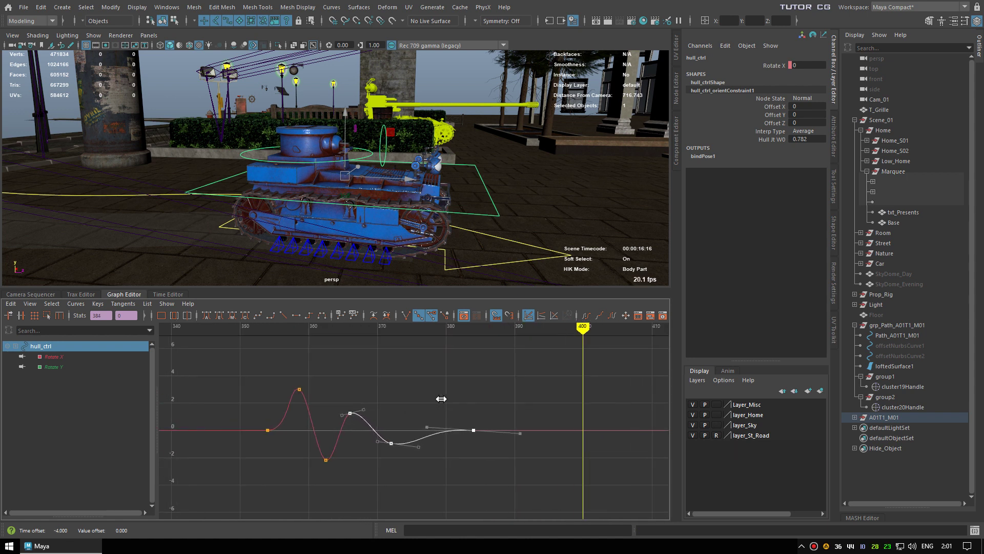
click(276, 331)
key(alt+v)
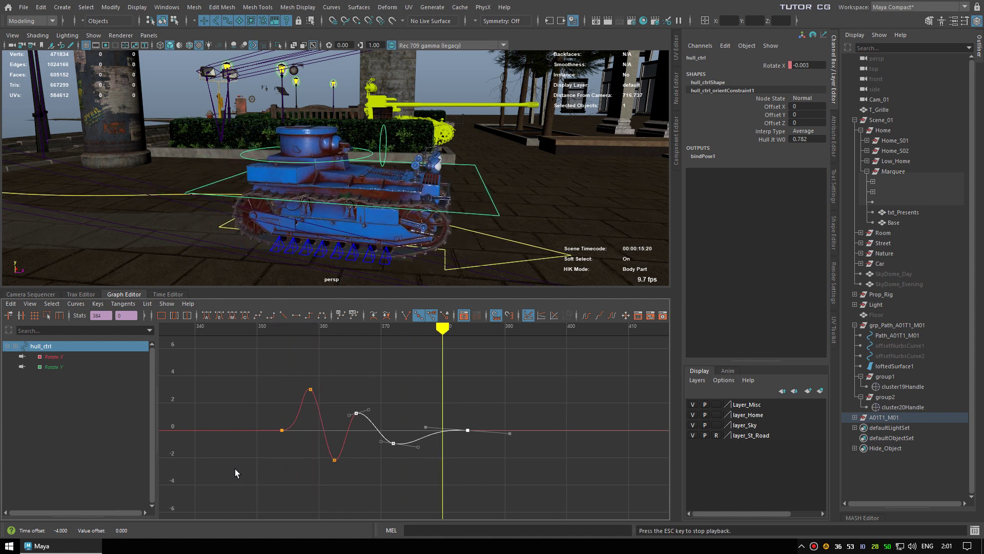
click(467, 429)
shift+middle_drag(470, 398, 464, 398)
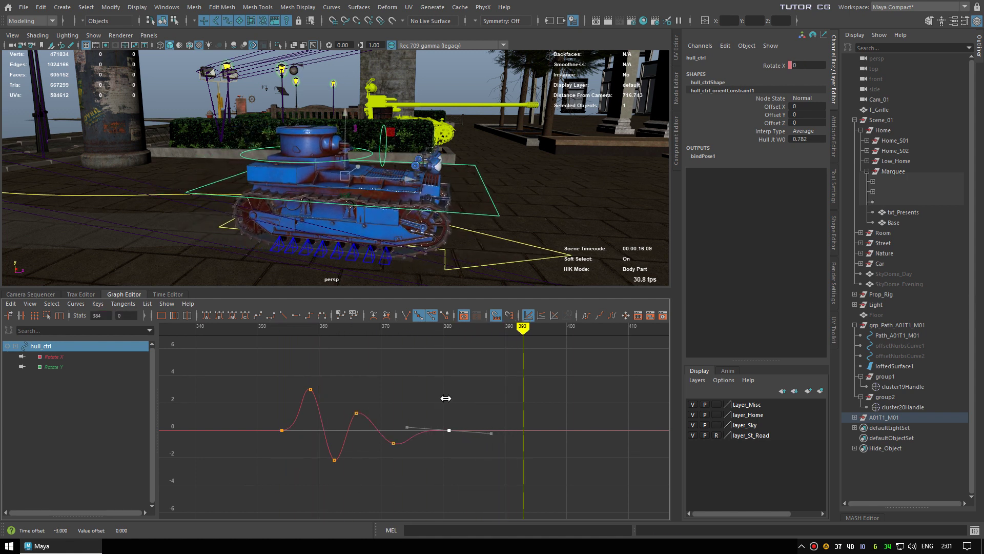
click(263, 328)
key(alt+v)
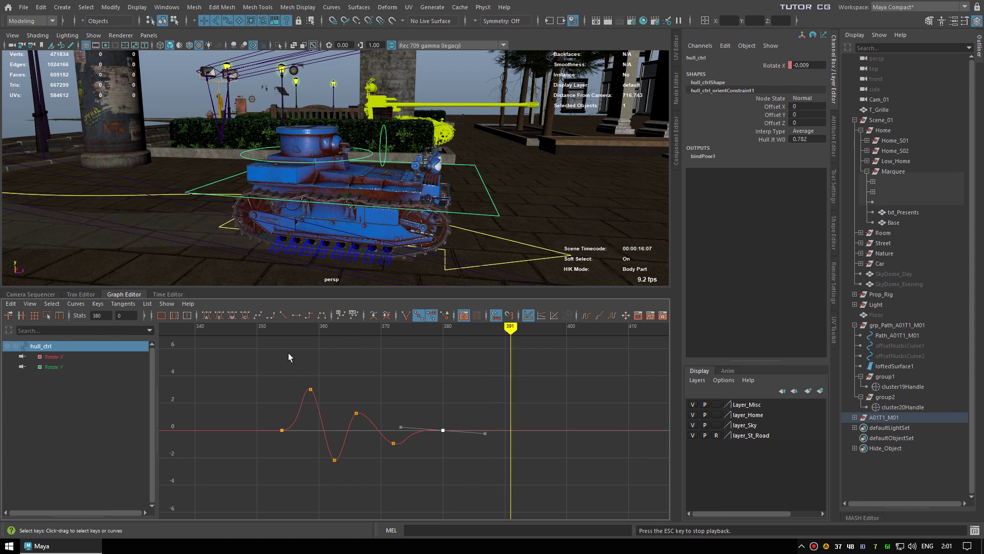
Step: Review playback to frame 387, close the curve editor, and view the tank from the front
alt+middle_drag(288, 352, 368, 361)
drag(328, 329, 285, 328)
key(alt+v)
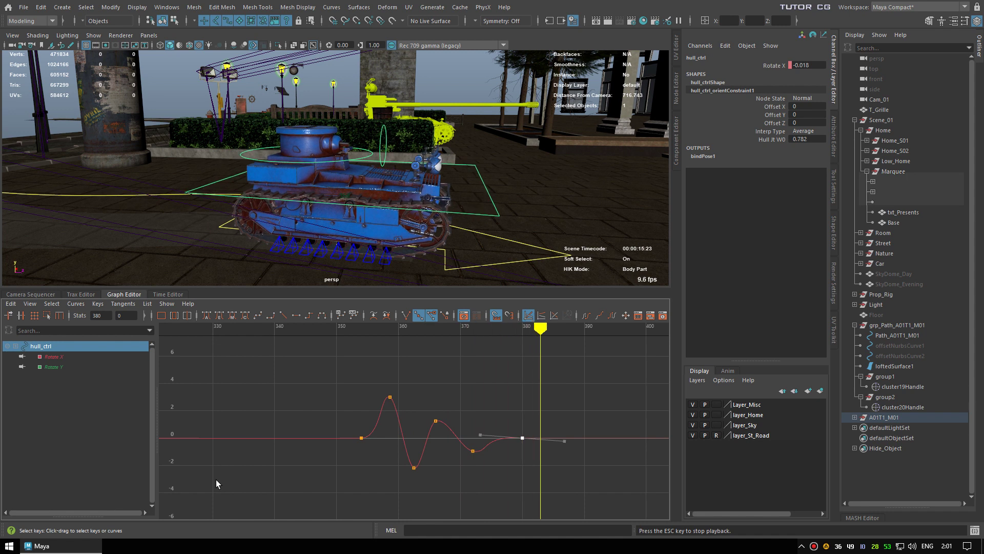
key(alt+v)
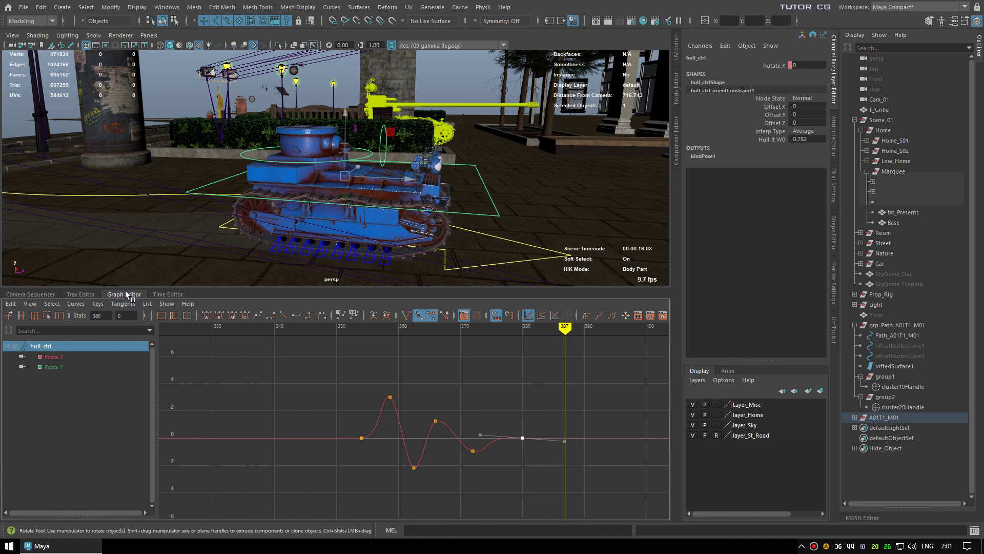
click(126, 293)
mouse_move(326, 342)
alt+mouse_down()
mouse_move(129, 336)
mouse_move(211, 360)
mouse_move(357, 339)
mouse_move(566, 339)
alt+mouse_up()
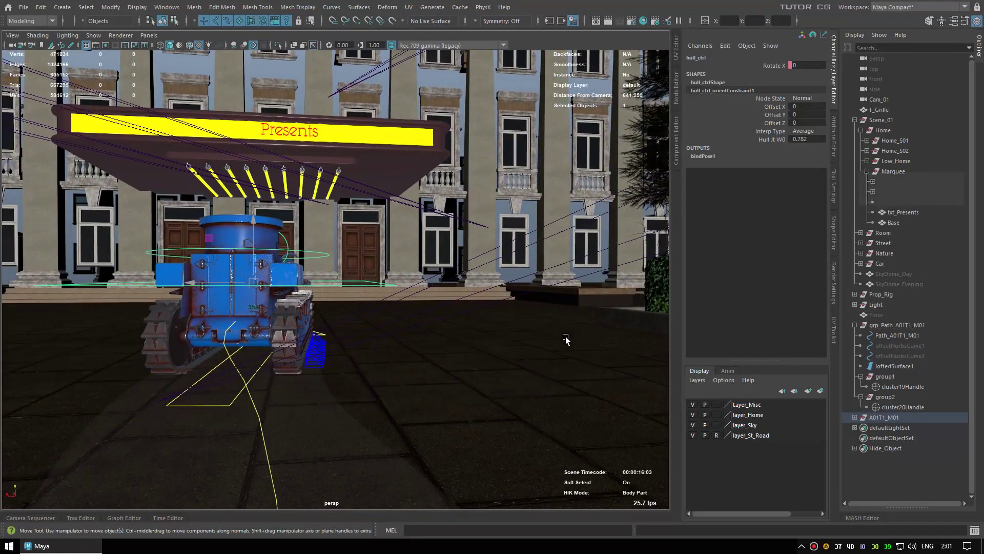